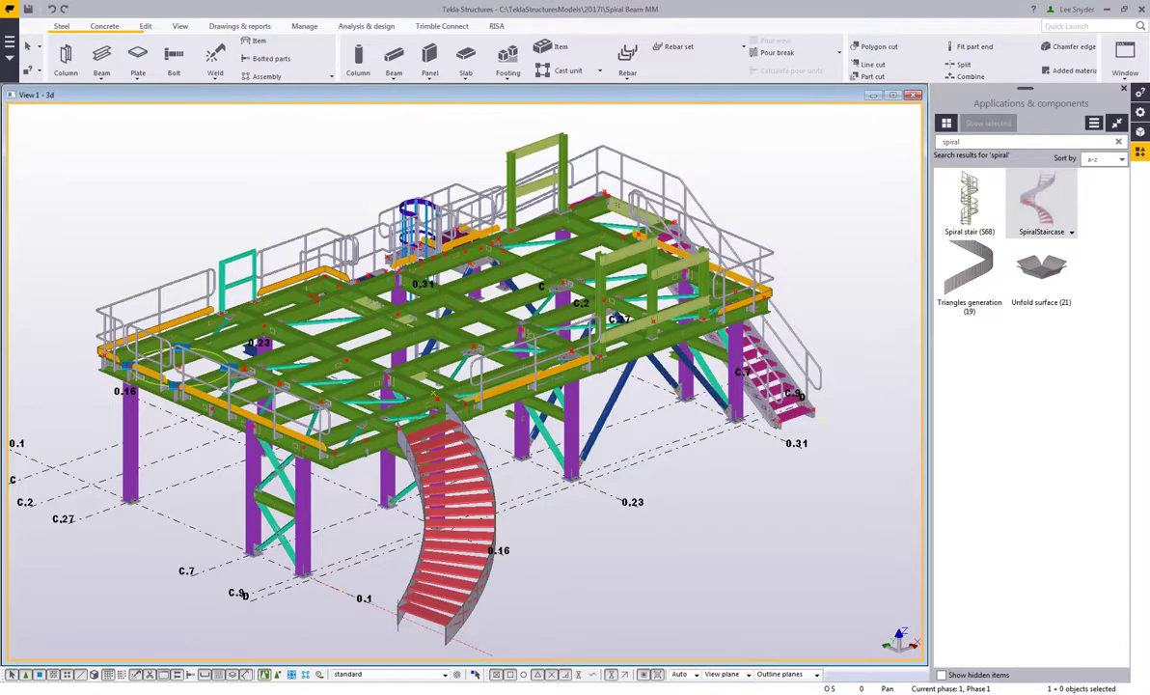
Step: Load the existing spiral staircase's settings into the Spiral staircase component dialog, review its general and part properties, and close it
{"action": "double_click", "coordinate": [646, 296]}
{"action": "left_click_drag", "start_coordinate": [514, 138], "coordinate": [775, 114]}
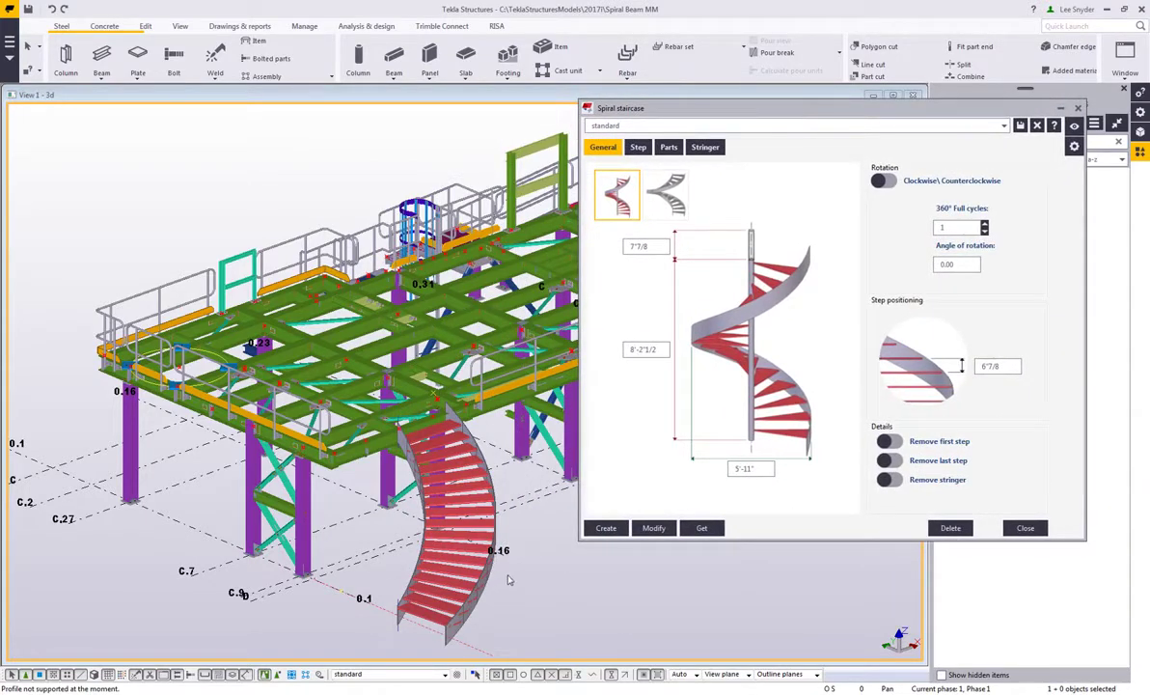
{"action": "left_click", "coordinate": [702, 528]}
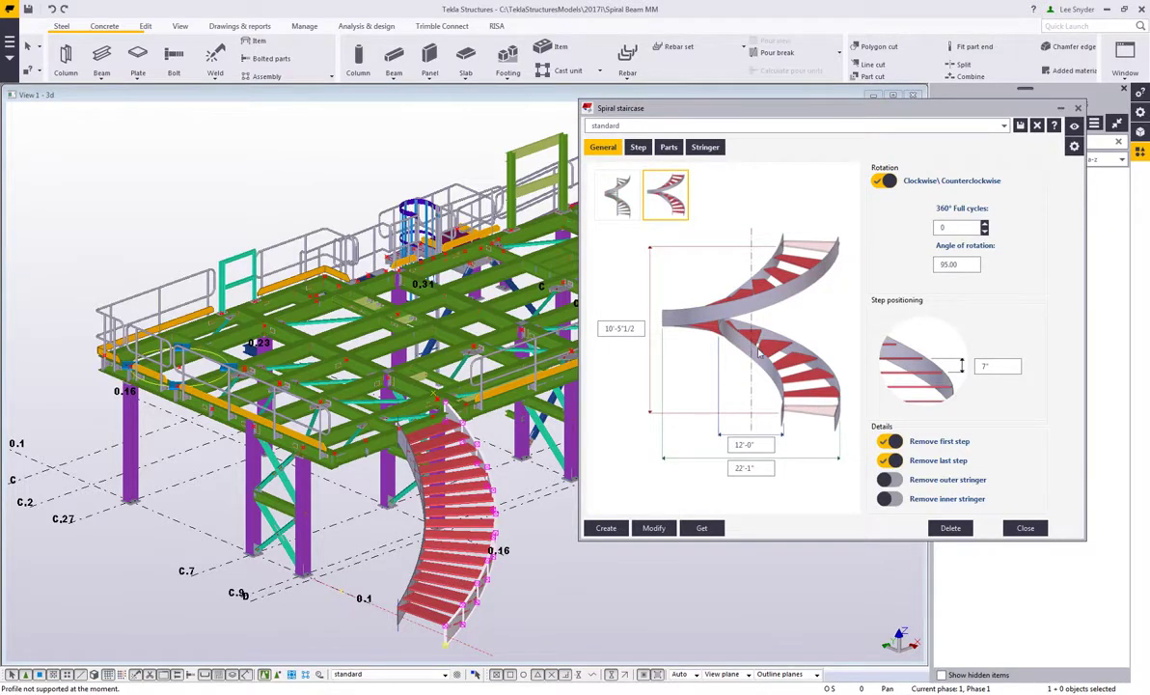
{"action": "left_click", "coordinate": [668, 147]}
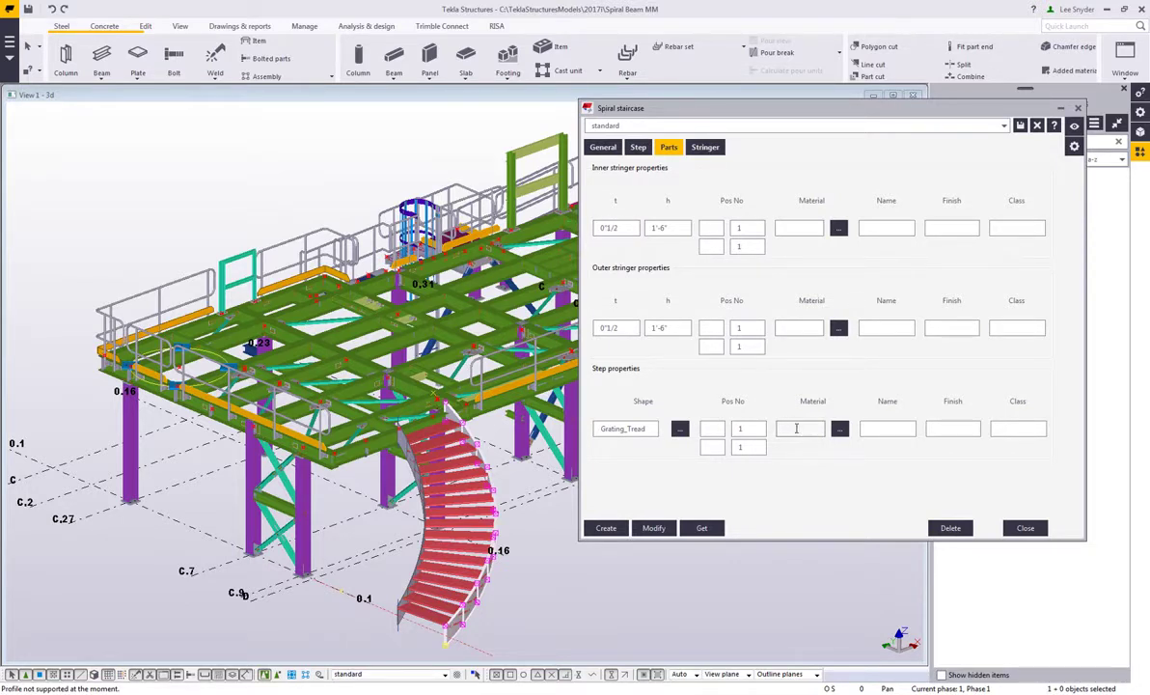
{"action": "left_click", "coordinate": [1026, 528]}
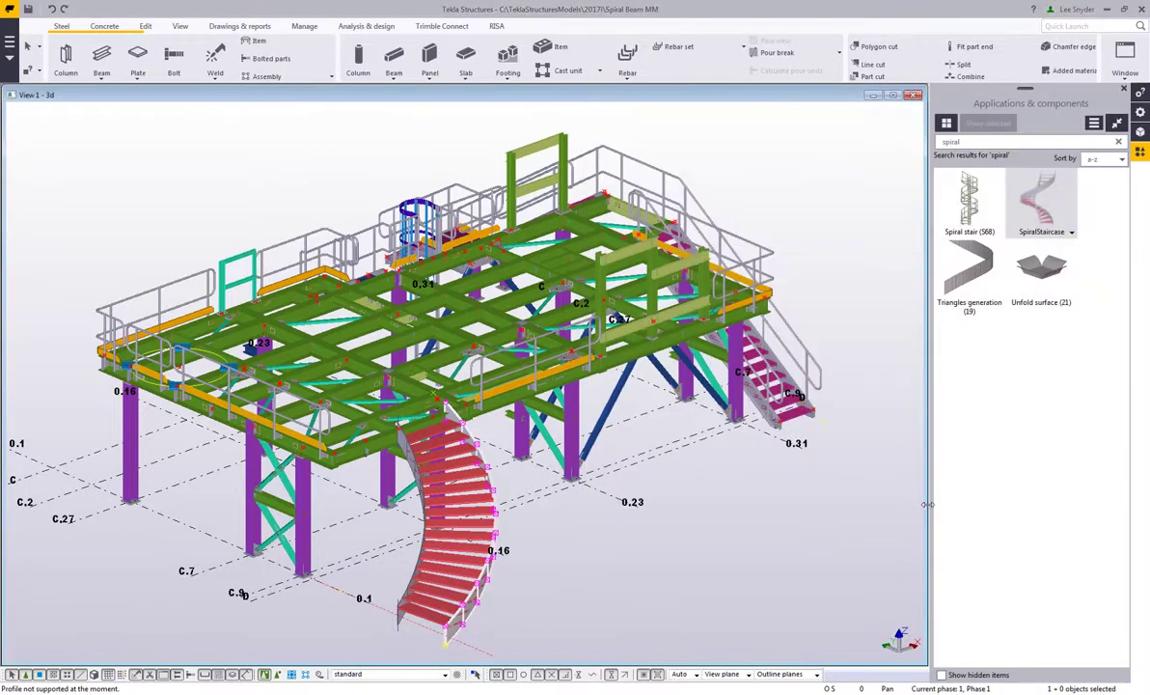
Step: Examine the inner stringer and the vertical reference lines at the bottom and top ends of the spiral stair
{"action": "left_click", "coordinate": [102, 77]}
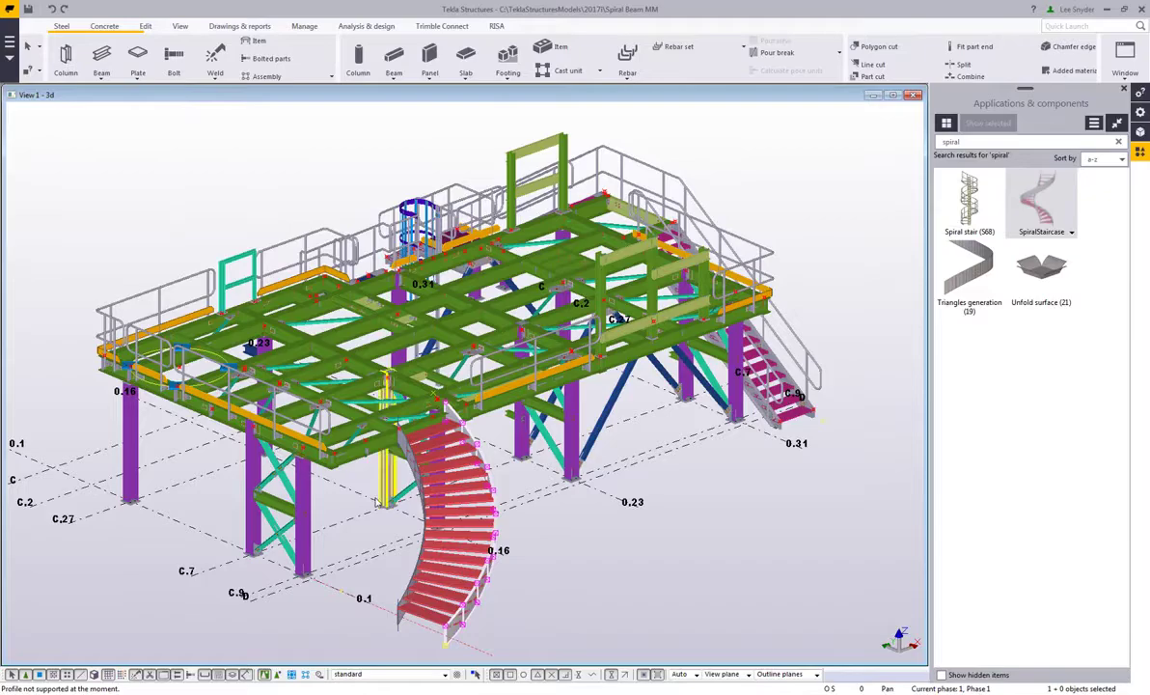
{"action": "scroll", "coordinate": [365, 502], "scroll_direction": "up", "scroll_amount": 5}
{"action": "scroll", "coordinate": [365, 503], "scroll_direction": "up", "scroll_amount": 4}
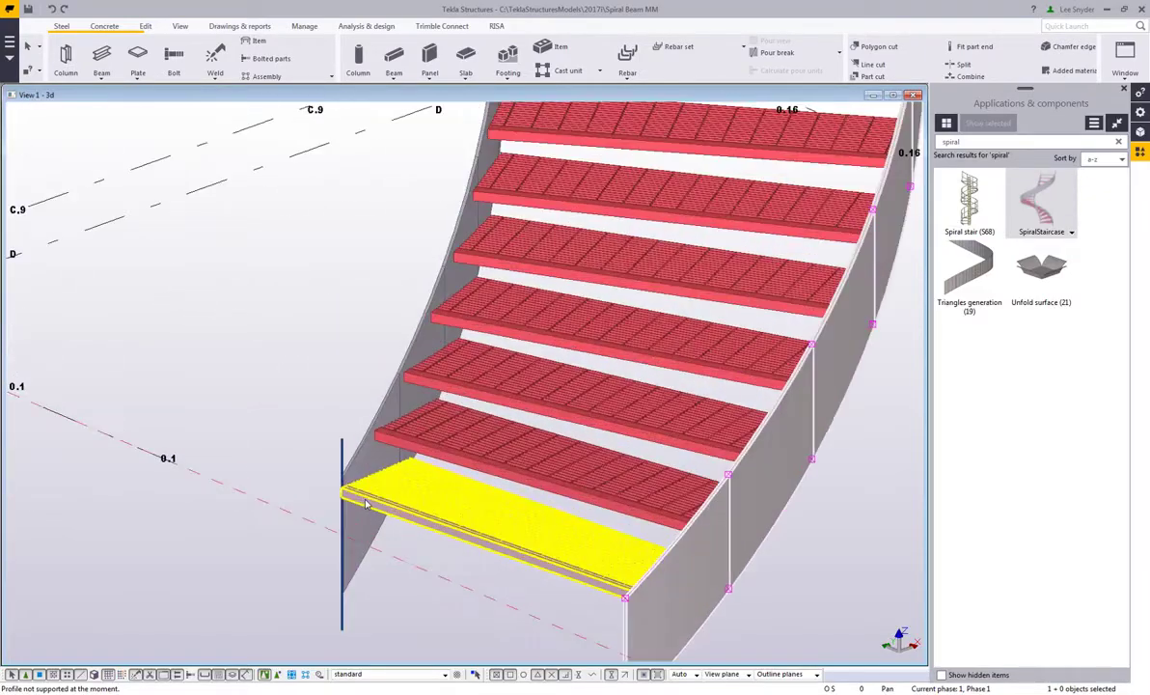
{"action": "middle_click_drag", "start_coordinate": [361, 506], "coordinate": [498, 518], "text": "ctrl"}
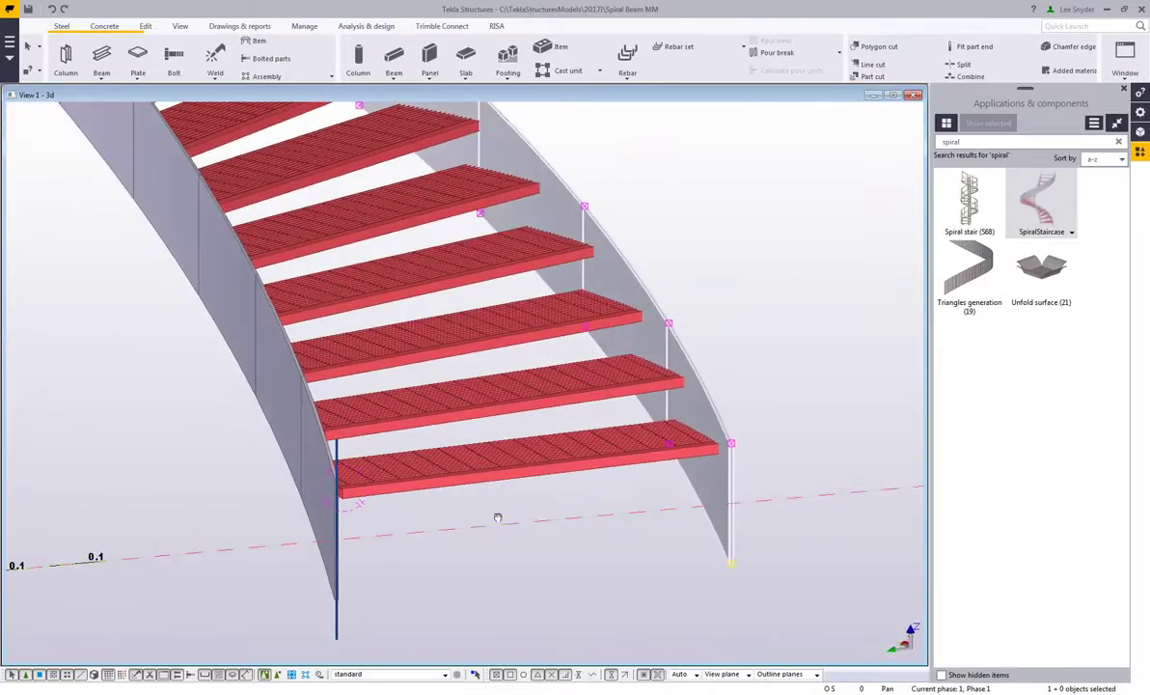
{"action": "middle_click_drag", "start_coordinate": [377, 566], "coordinate": [308, 564], "text": "ctrl"}
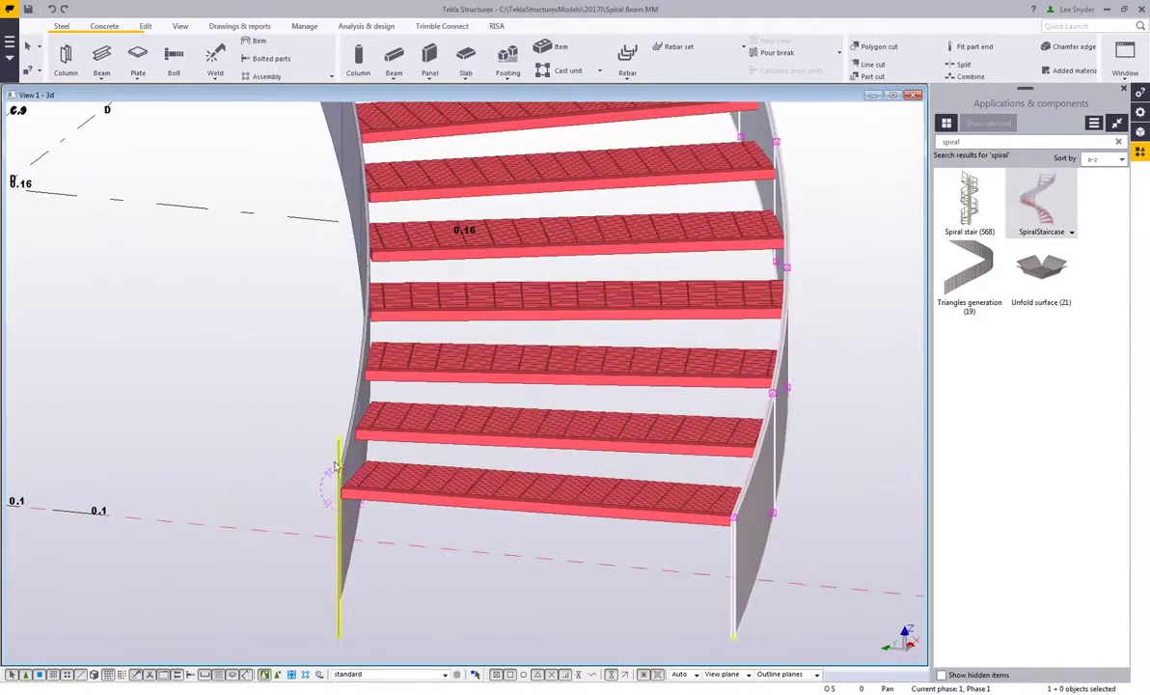
{"action": "left_click", "coordinate": [351, 430]}
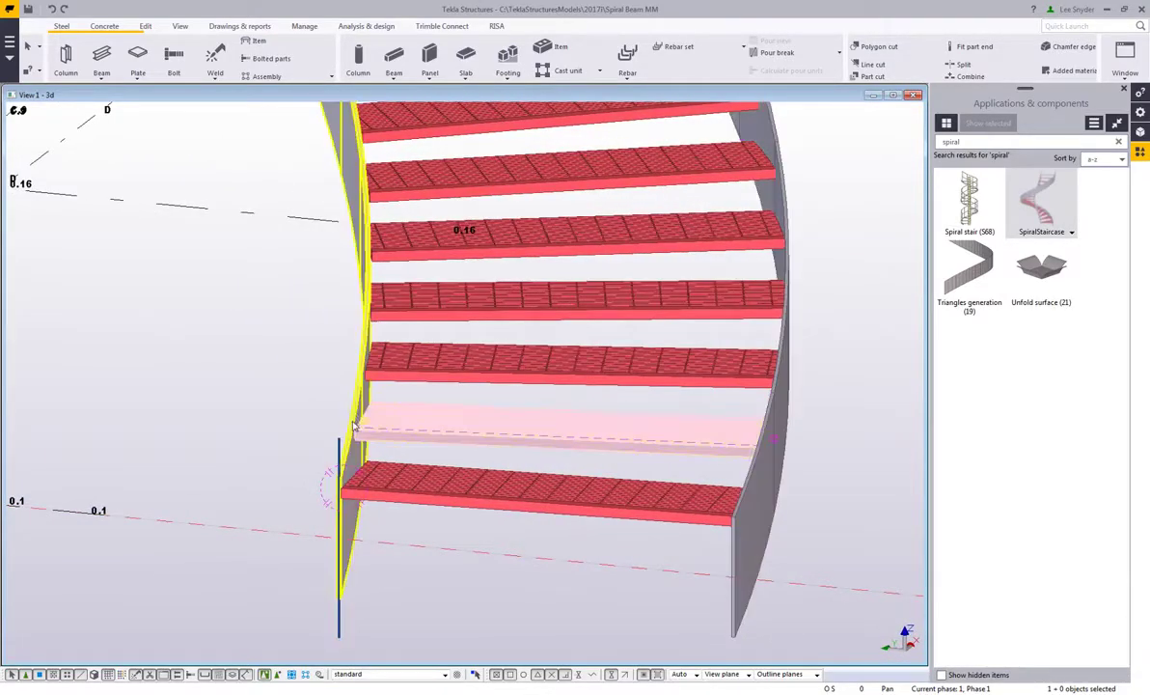
{"action": "left_click", "coordinate": [340, 614]}
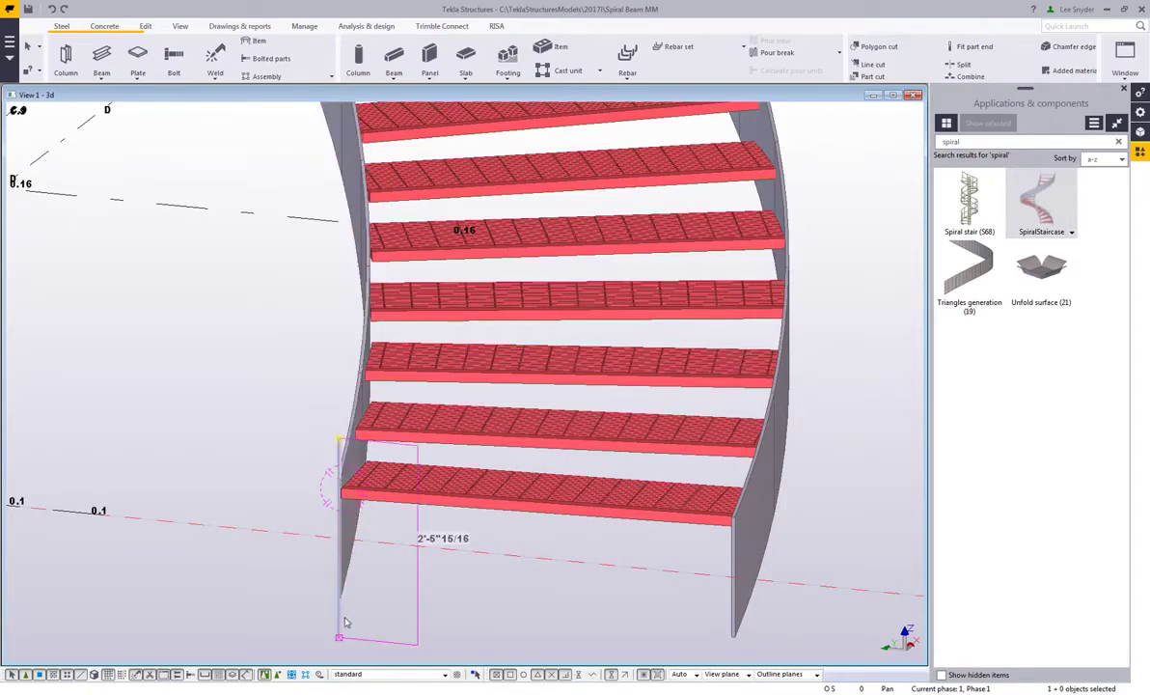
{"action": "scroll", "coordinate": [322, 537], "scroll_direction": "down", "scroll_amount": 4}
{"action": "middle_click_drag", "start_coordinate": [218, 206], "coordinate": [262, 369]}
{"action": "scroll", "coordinate": [258, 361], "scroll_direction": "up", "scroll_amount": 4}
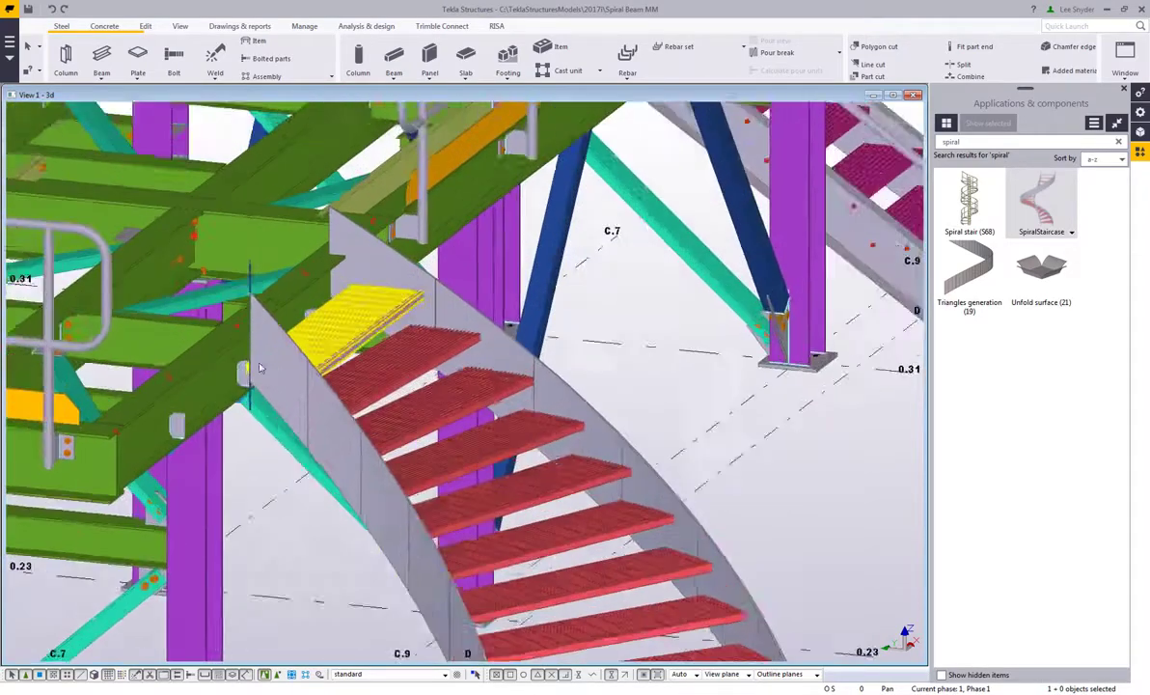
{"action": "scroll", "coordinate": [308, 500], "scroll_direction": "down", "scroll_amount": 6}
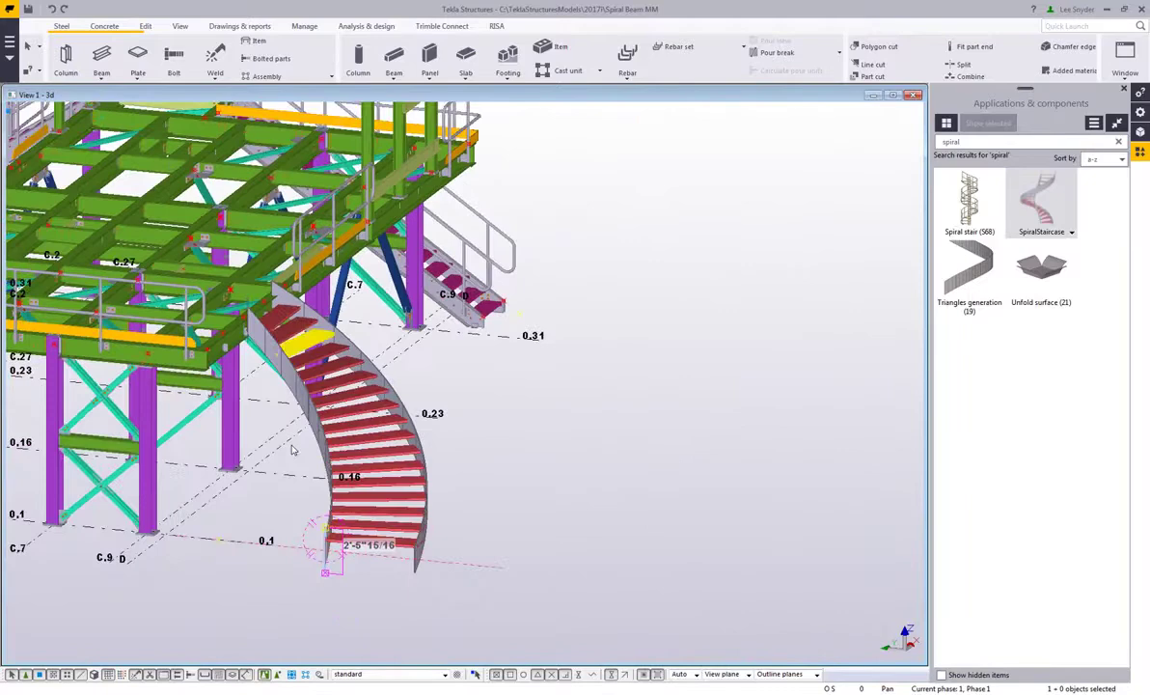
{"action": "middle_click_drag", "start_coordinate": [308, 500], "coordinate": [251, 504], "text": "ctrl"}
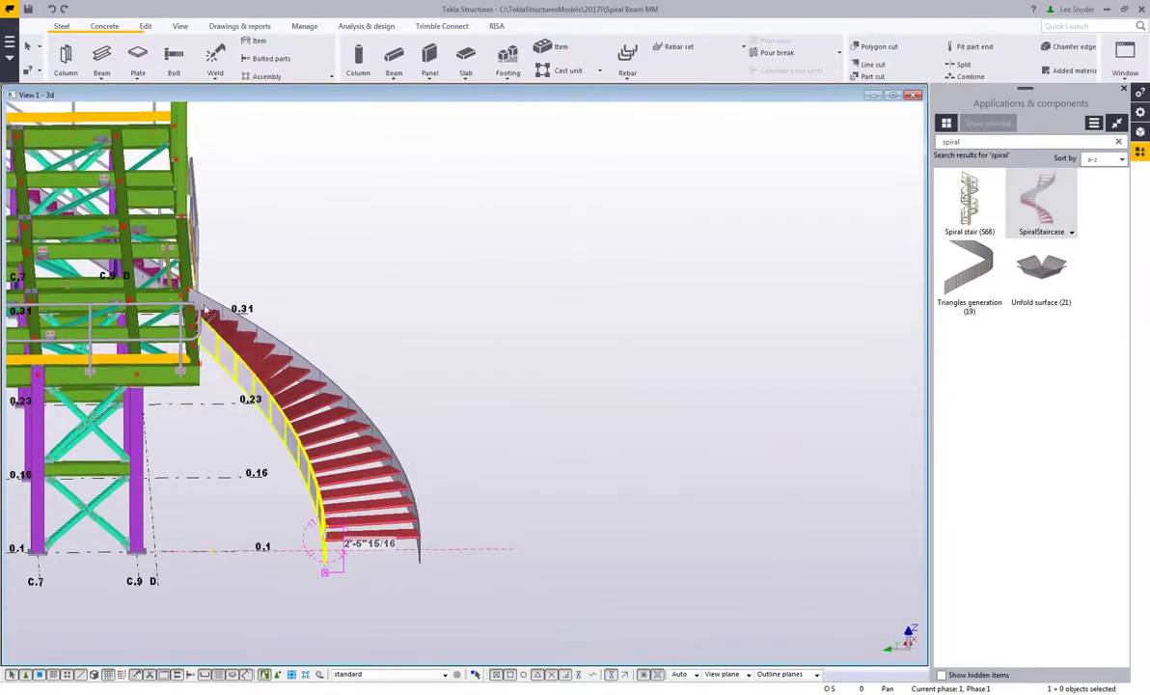
Step: Model a three-point polybeam along the inner stringer, from its base on grid line 0.1 through an intermediate point to the top end
{"action": "left_click", "coordinate": [102, 75]}
{"action": "left_click", "coordinate": [121, 119]}
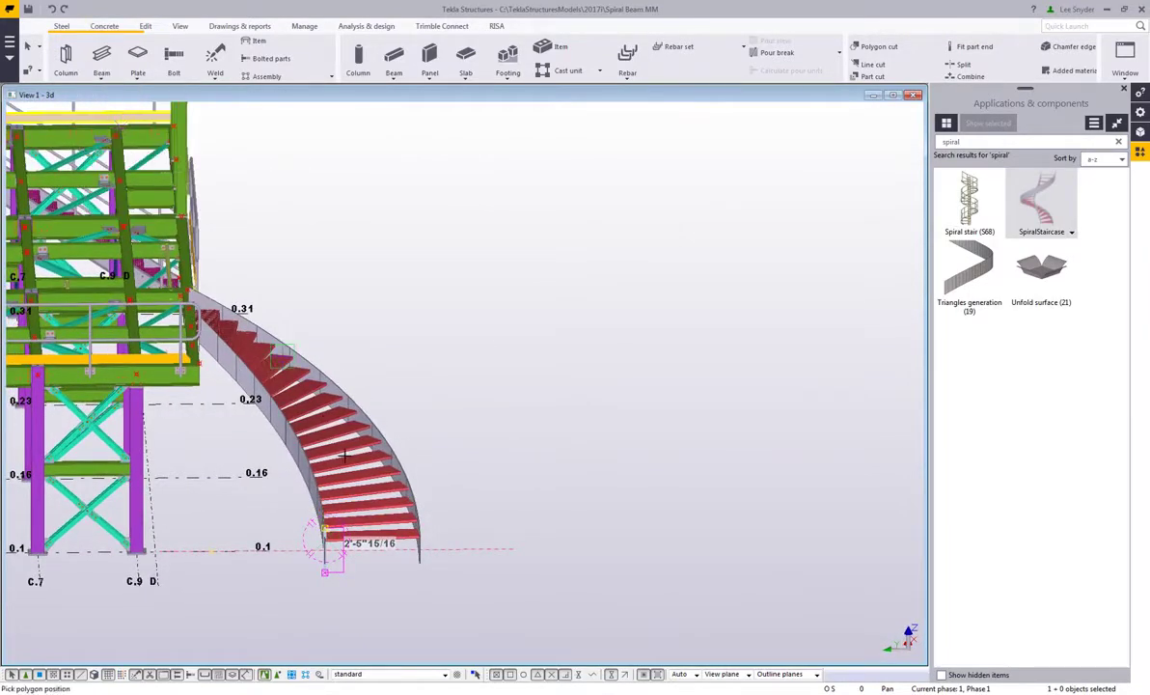
{"action": "scroll", "coordinate": [336, 556], "scroll_direction": "up", "scroll_amount": 2}
{"action": "scroll", "coordinate": [335, 556], "scroll_direction": "up", "scroll_amount": 5}
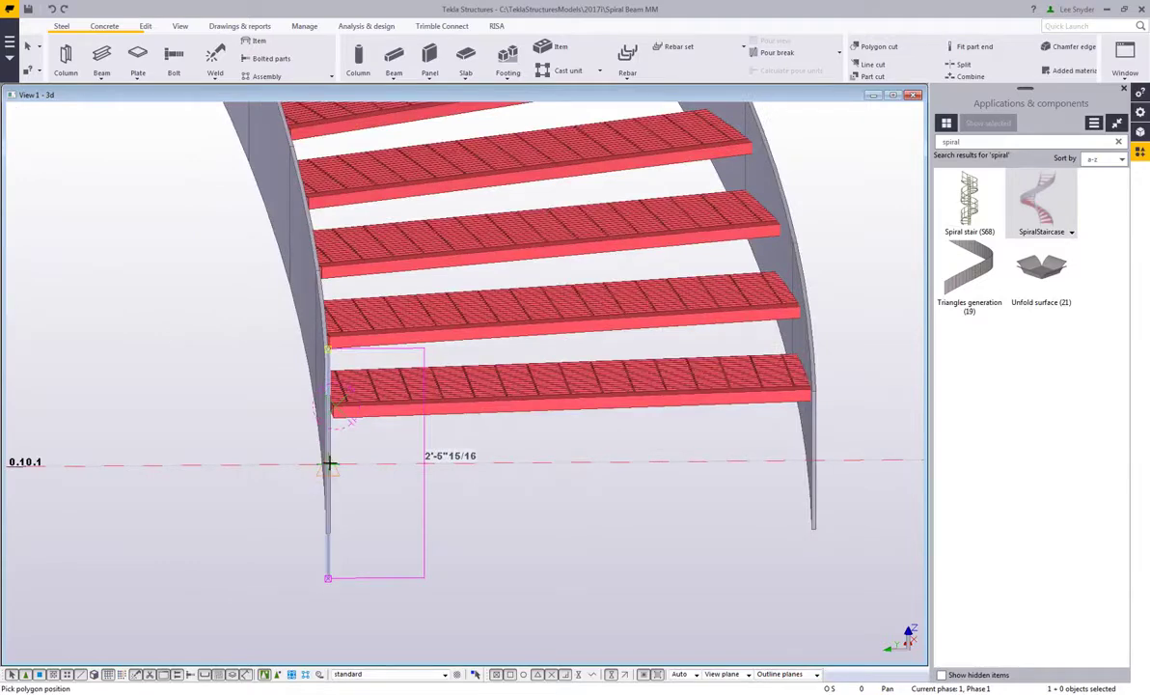
{"action": "left_click", "coordinate": [328, 461]}
{"action": "scroll", "coordinate": [387, 545], "scroll_direction": "down", "scroll_amount": 4}
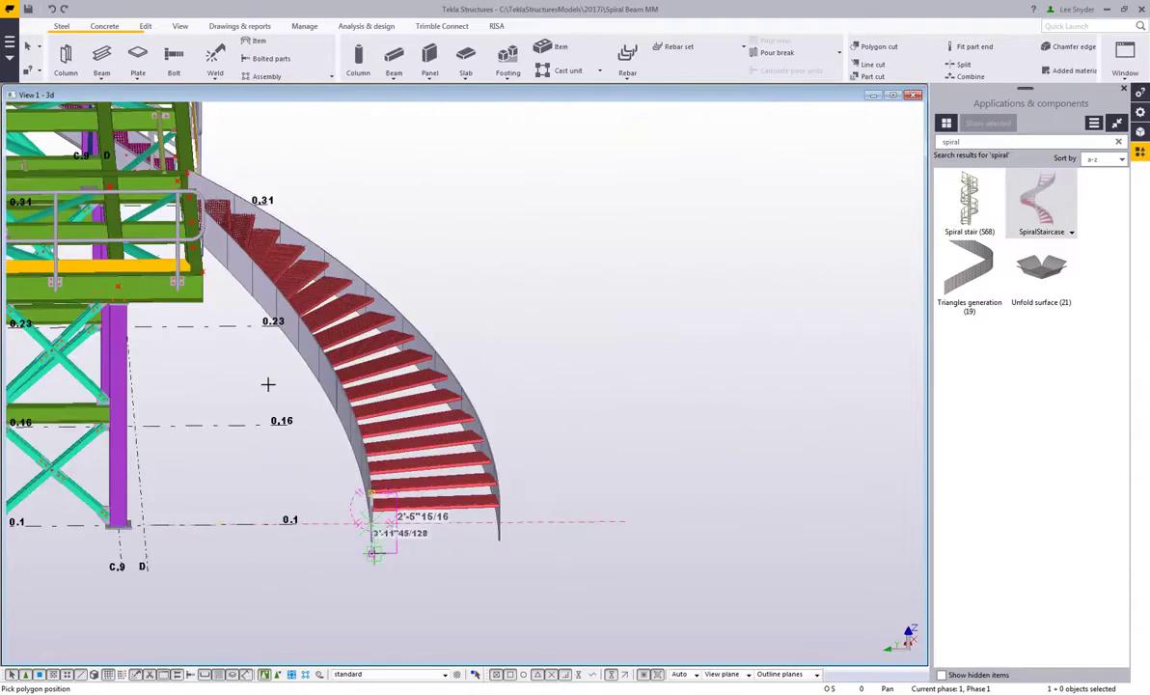
{"action": "scroll", "coordinate": [279, 327], "scroll_direction": "up", "scroll_amount": 2}
{"action": "left_click", "coordinate": [286, 305]}
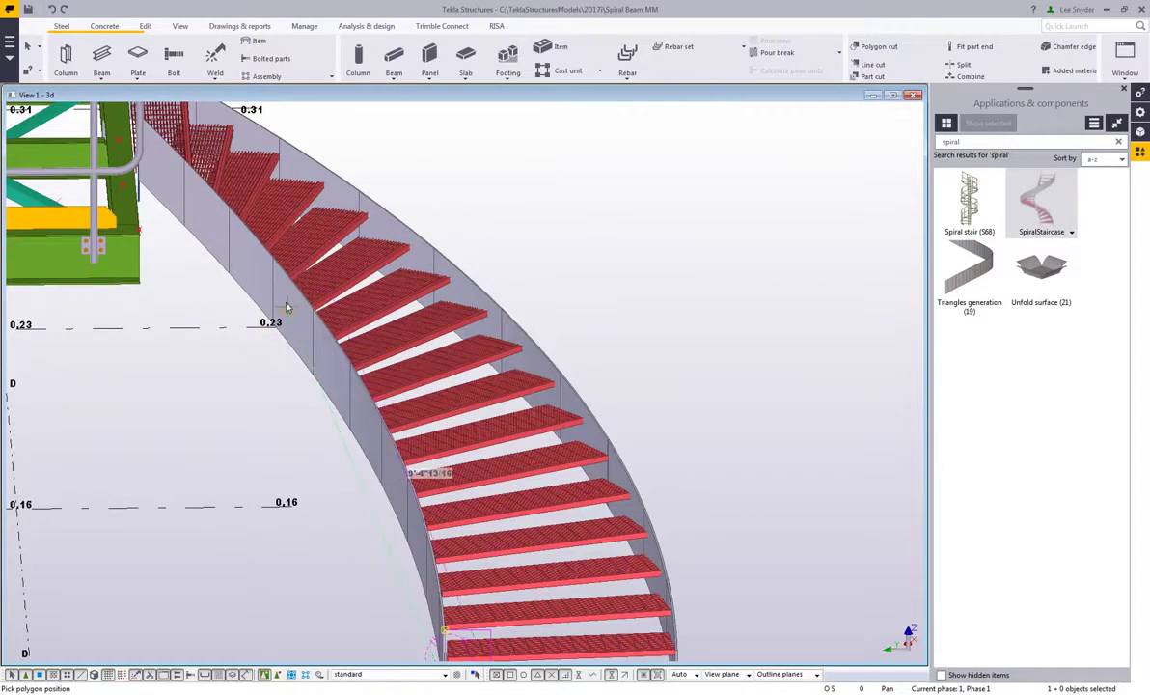
{"action": "scroll", "coordinate": [288, 307], "scroll_direction": "down", "scroll_amount": 2}
{"action": "scroll", "coordinate": [309, 289], "scroll_direction": "up", "scroll_amount": 5}
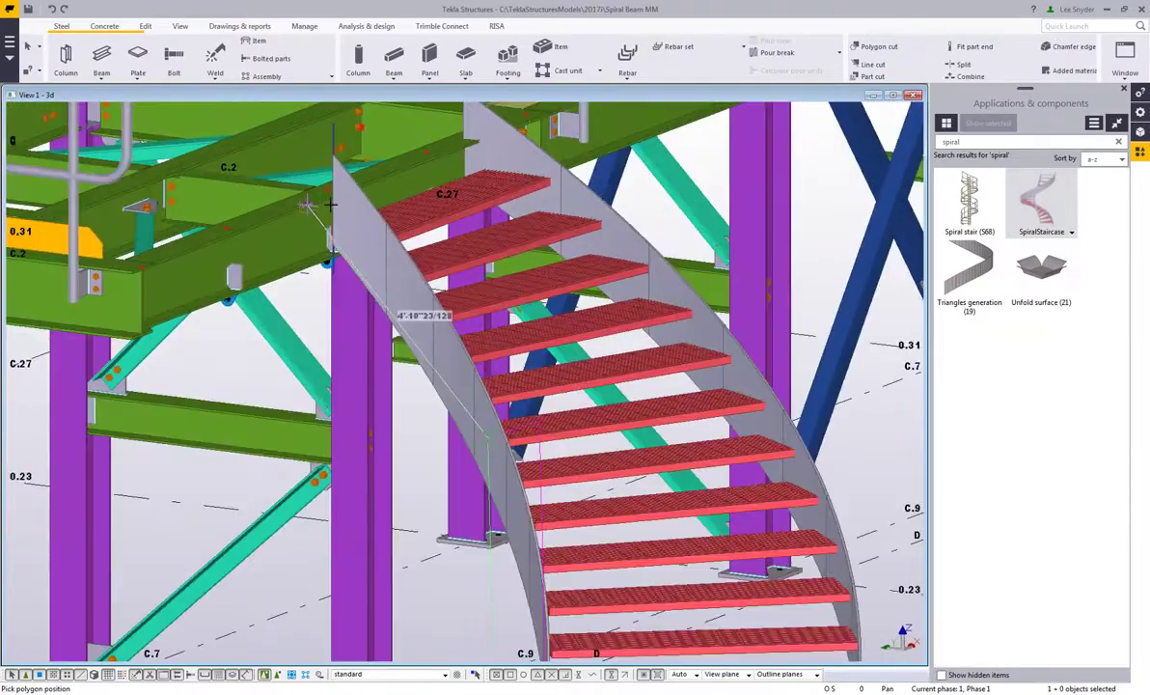
{"action": "left_click", "coordinate": [332, 203]}
{"action": "middle_click", "coordinate": [332, 204]}
{"action": "right_click", "coordinate": [353, 209]}
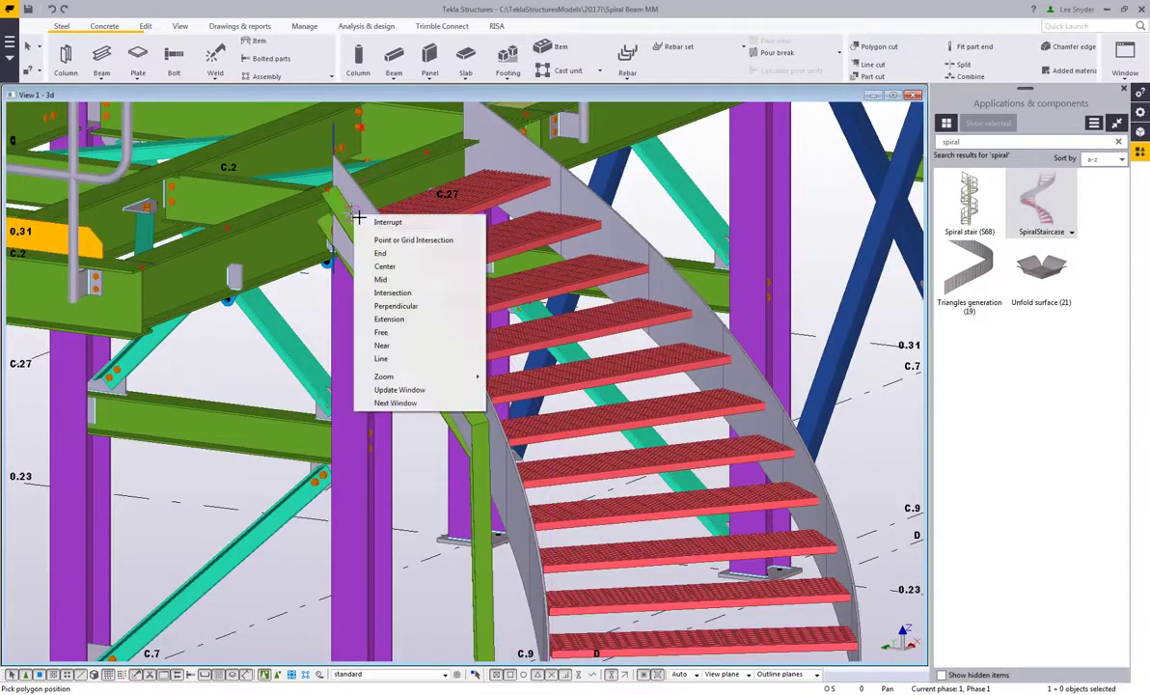
{"action": "left_click", "coordinate": [381, 221]}
Step: Set the chamfer type at the polybeam's middle point to arc so that the beam curves along the inner stringer
{"action": "left_click", "coordinate": [477, 423]}
{"action": "double_click", "coordinate": [487, 442]}
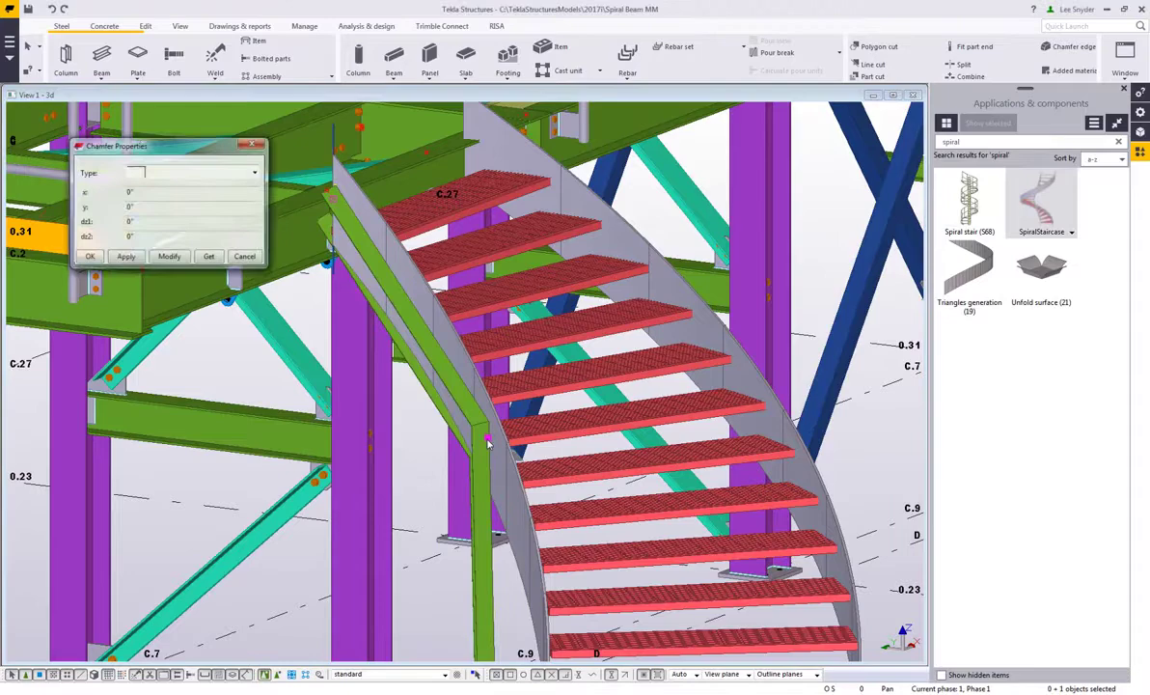
{"action": "left_click", "coordinate": [144, 172]}
{"action": "left_click", "coordinate": [148, 237]}
{"action": "left_click", "coordinate": [167, 258]}
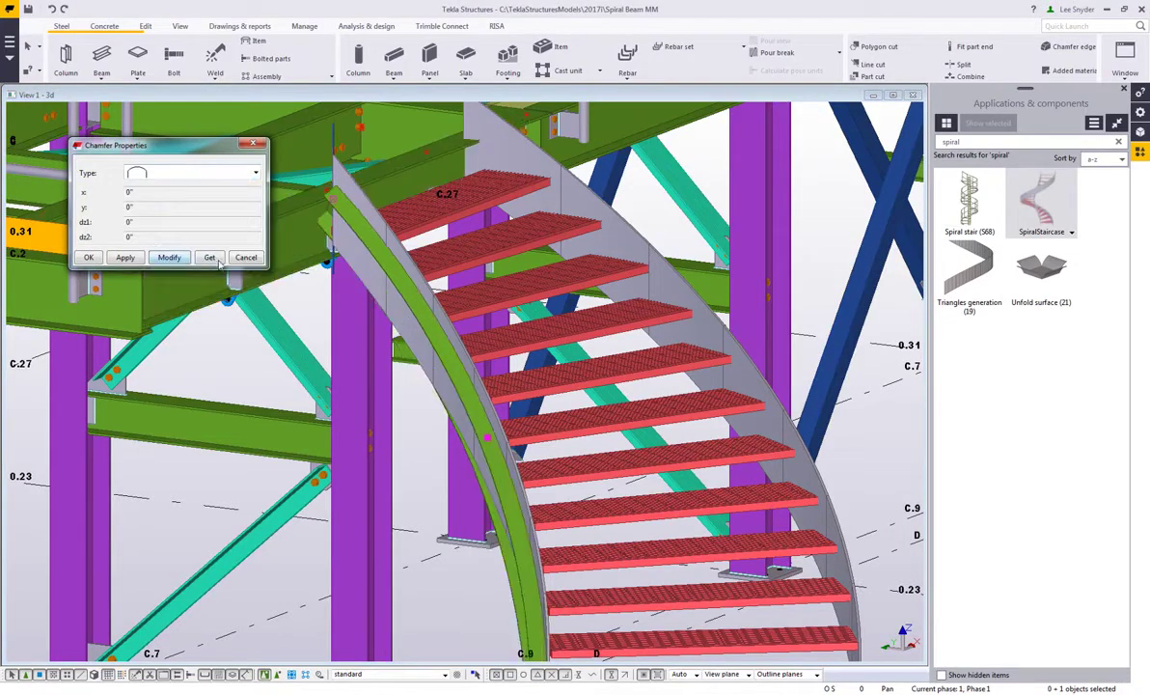
{"action": "left_click", "coordinate": [246, 258]}
Step: Examine how the curved polybeam's bottom end aligns with the vertical reference line and the inner stringer
{"action": "scroll", "coordinate": [446, 337], "scroll_direction": "down", "scroll_amount": 3}
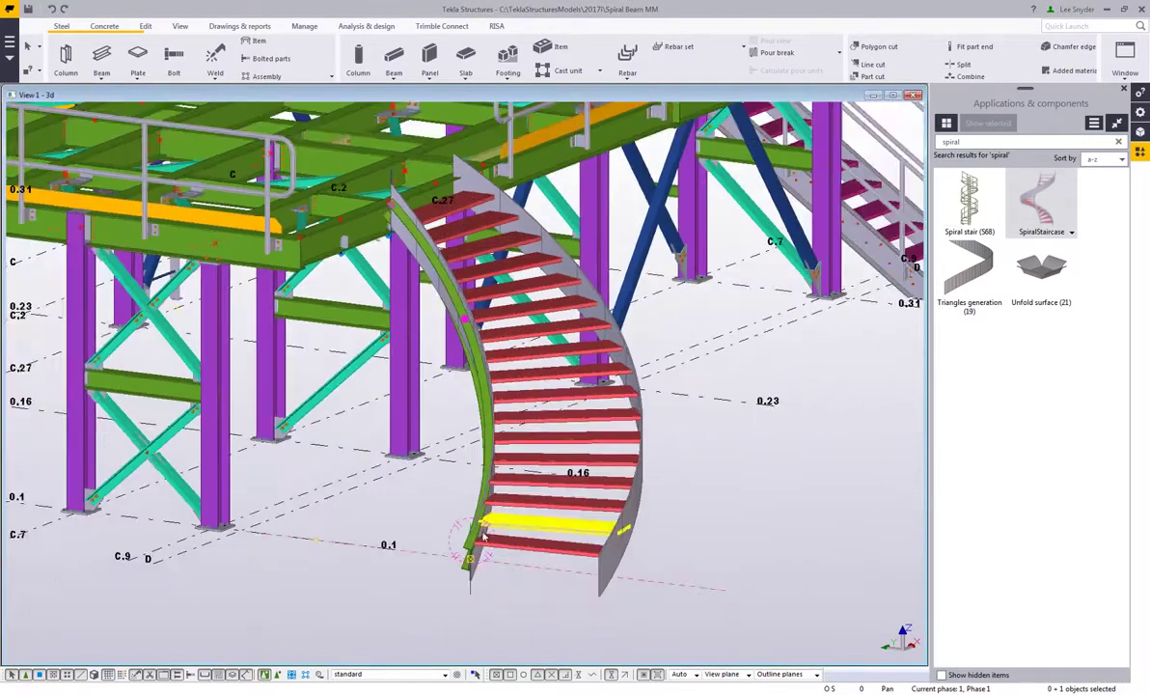
{"action": "scroll", "coordinate": [468, 574], "scroll_direction": "up", "scroll_amount": 3}
{"action": "scroll", "coordinate": [467, 575], "scroll_direction": "up", "scroll_amount": 3}
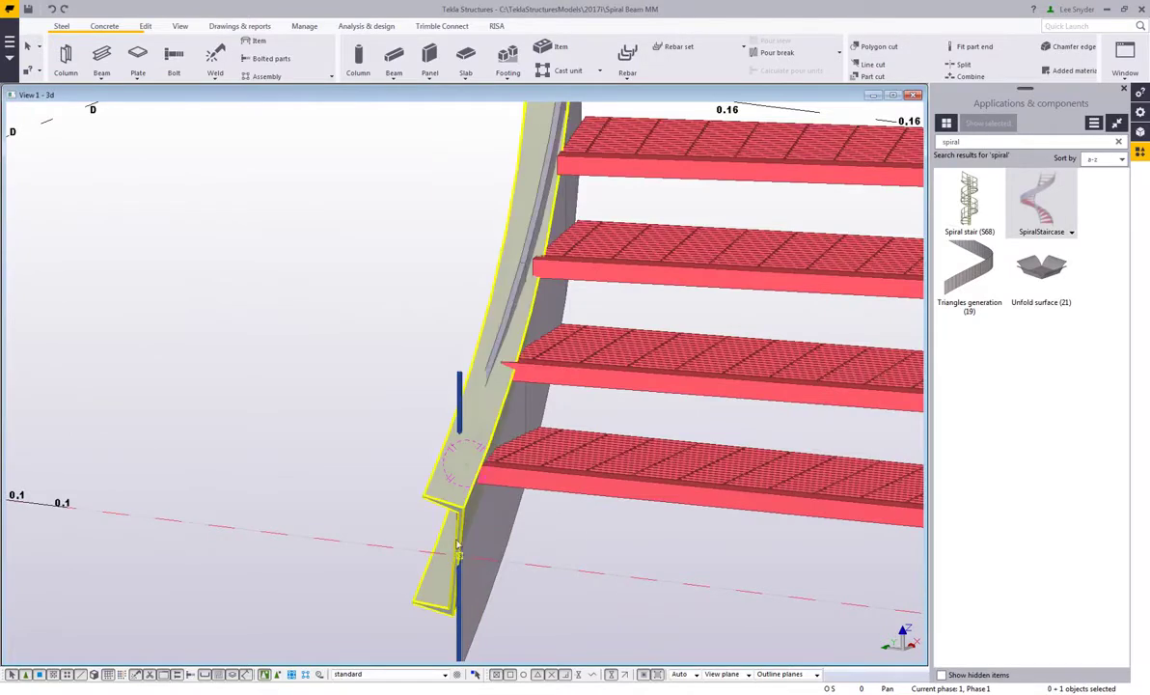
{"action": "middle_click_drag", "start_coordinate": [458, 544], "coordinate": [463, 429], "text": "ctrl"}
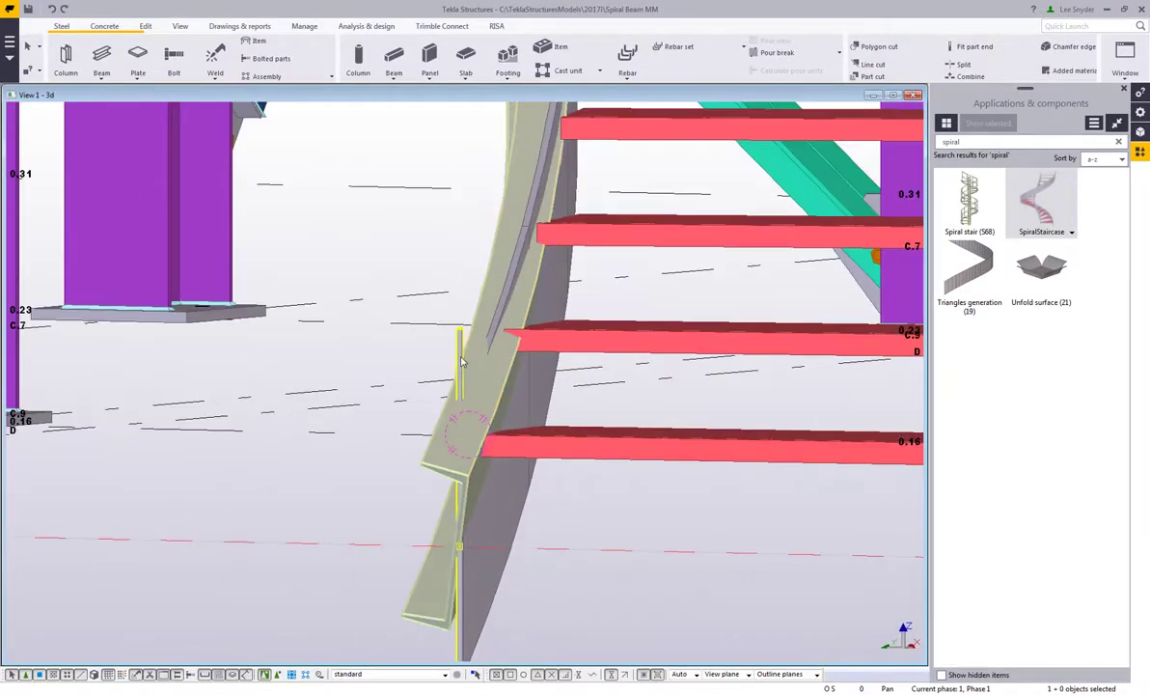
{"action": "scroll", "coordinate": [460, 446], "scroll_direction": "down", "scroll_amount": 6}
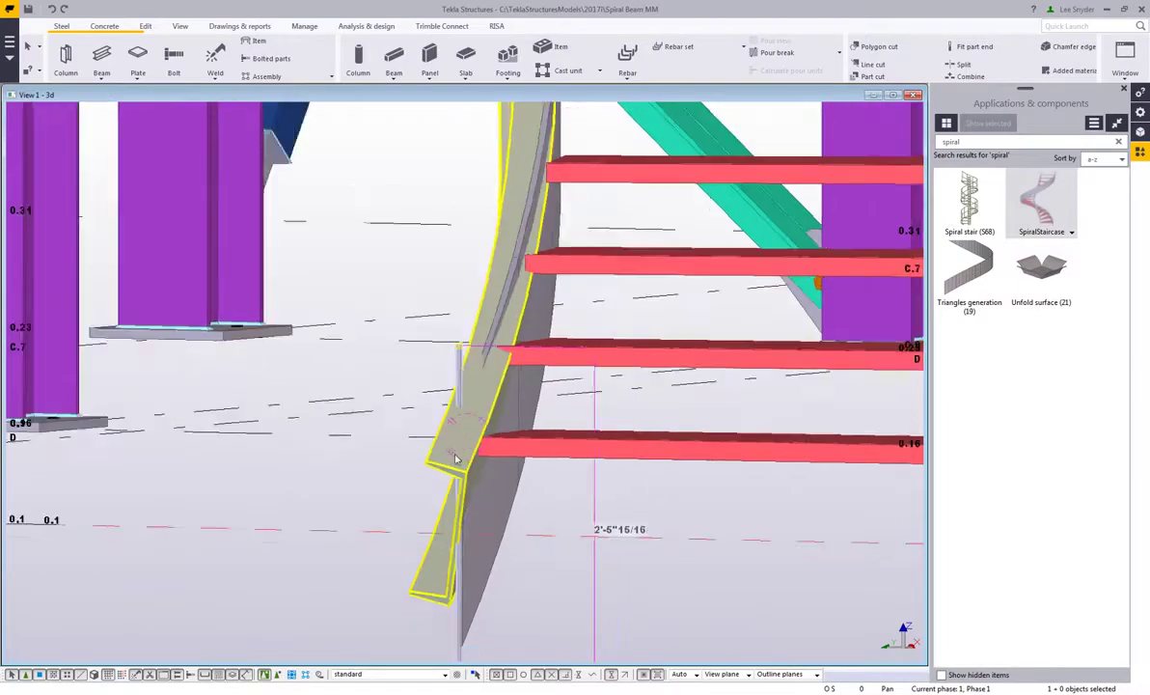
Step: Examine how the curved polybeam's top end twists away from the vertical reference line and the stringer plate
{"action": "middle_click_drag", "start_coordinate": [429, 193], "coordinate": [420, 503]}
{"action": "scroll", "coordinate": [310, 212], "scroll_direction": "up", "scroll_amount": 5}
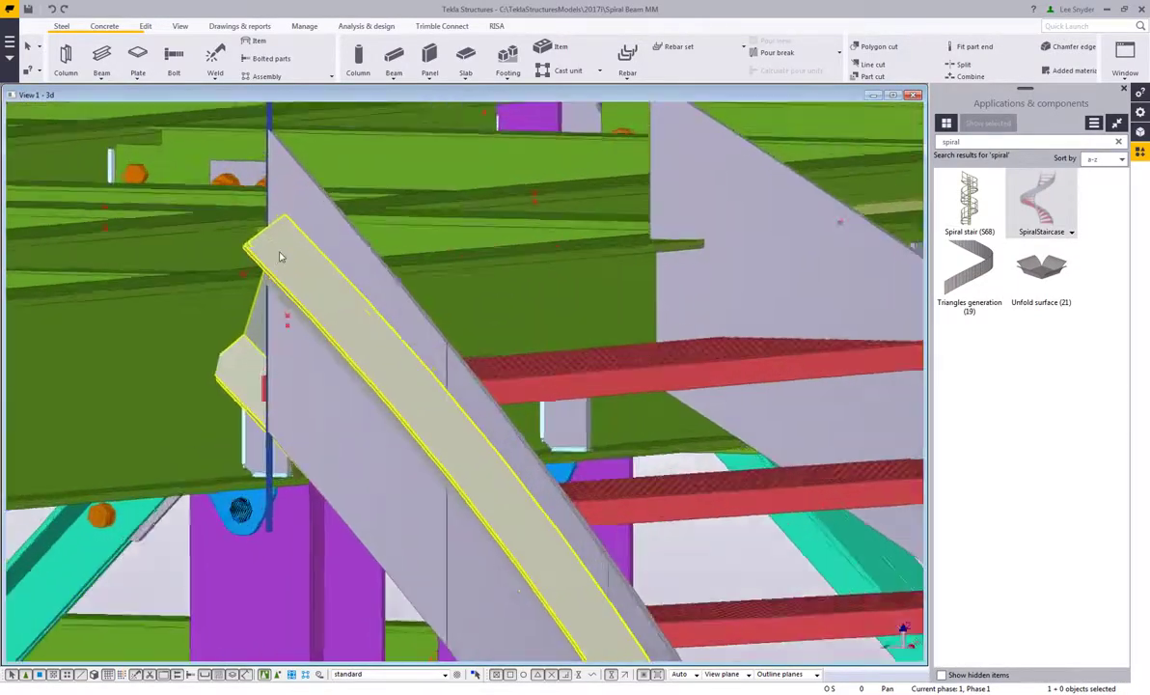
{"action": "scroll", "coordinate": [283, 252], "scroll_direction": "up", "scroll_amount": 3}
{"action": "middle_click_drag", "start_coordinate": [275, 384], "coordinate": [214, 422], "text": "ctrl"}
{"action": "scroll", "coordinate": [369, 439], "scroll_direction": "down", "scroll_amount": 2}
{"action": "middle_click_drag", "start_coordinate": [377, 389], "coordinate": [340, 314], "text": "ctrl"}
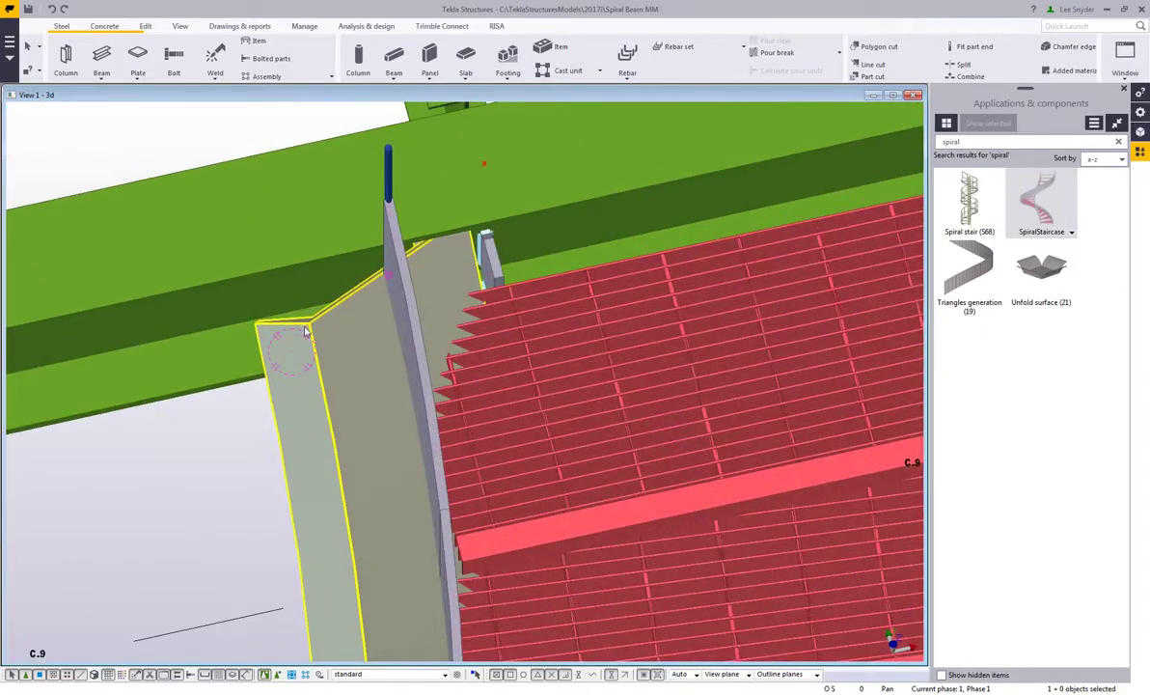
{"action": "left_click", "coordinate": [389, 166]}
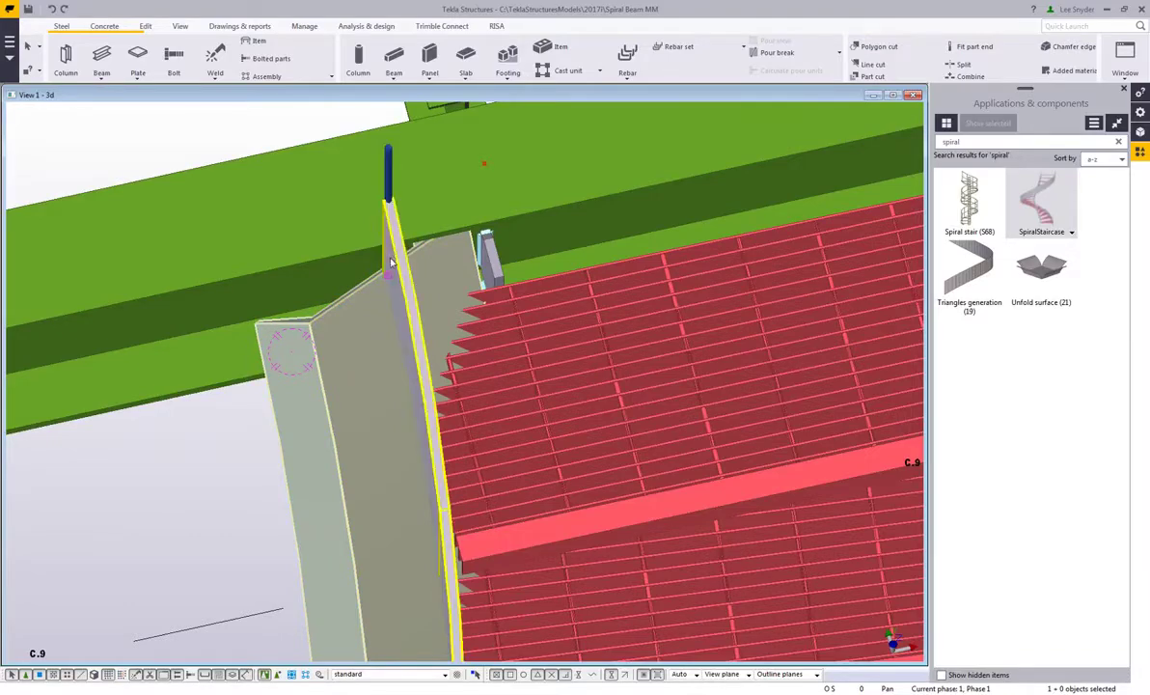
{"action": "scroll", "coordinate": [388, 207], "scroll_direction": "down", "scroll_amount": 7}
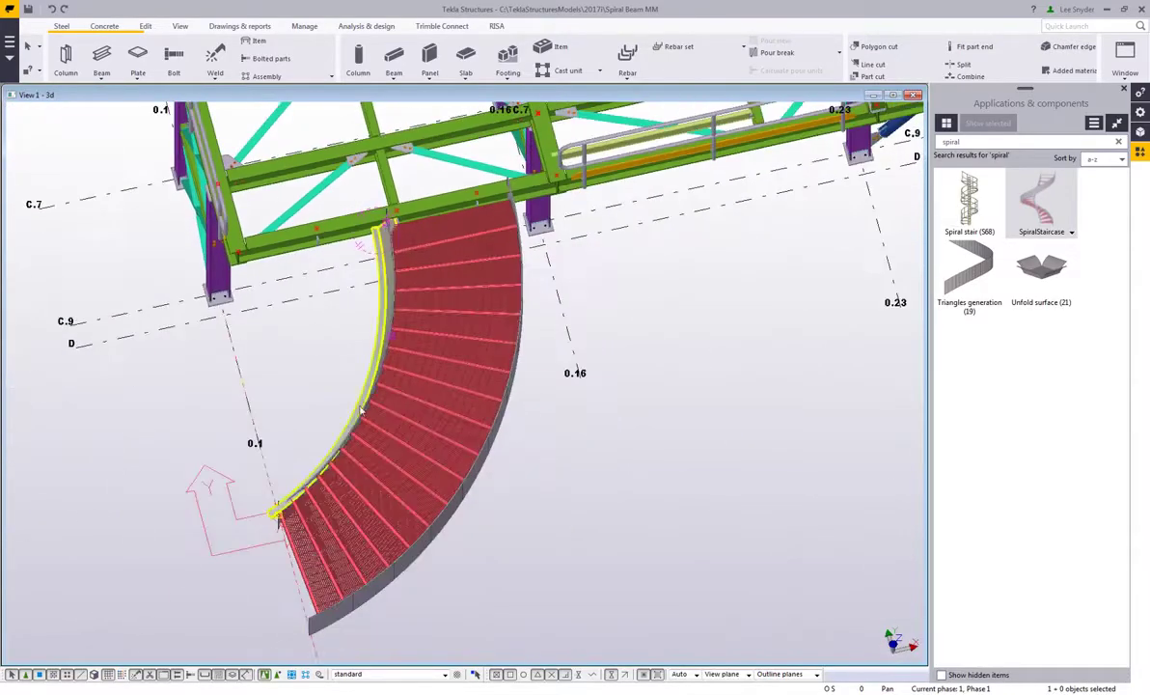
Step: Start the Spiral beam command and review its properties, including the C profiles offered in the profile catalog
{"action": "middle_click_drag", "start_coordinate": [391, 411], "coordinate": [507, 294], "text": "ctrl"}
{"action": "middle_click_drag", "start_coordinate": [495, 431], "coordinate": [411, 430]}
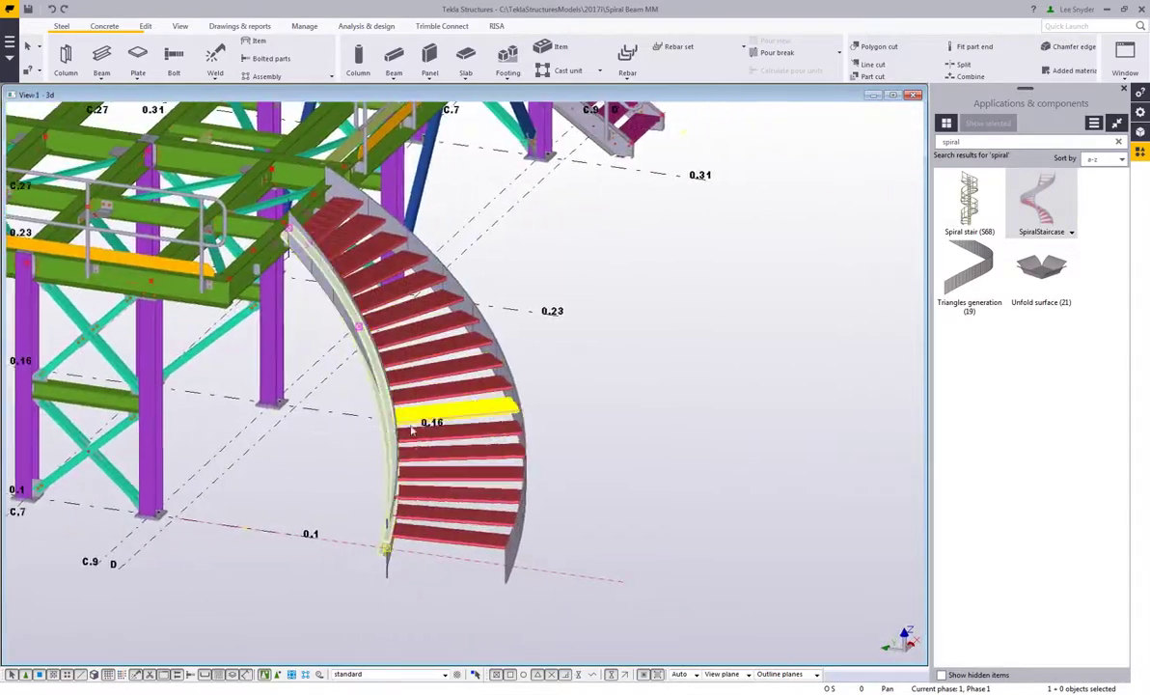
{"action": "left_click", "coordinate": [101, 76]}
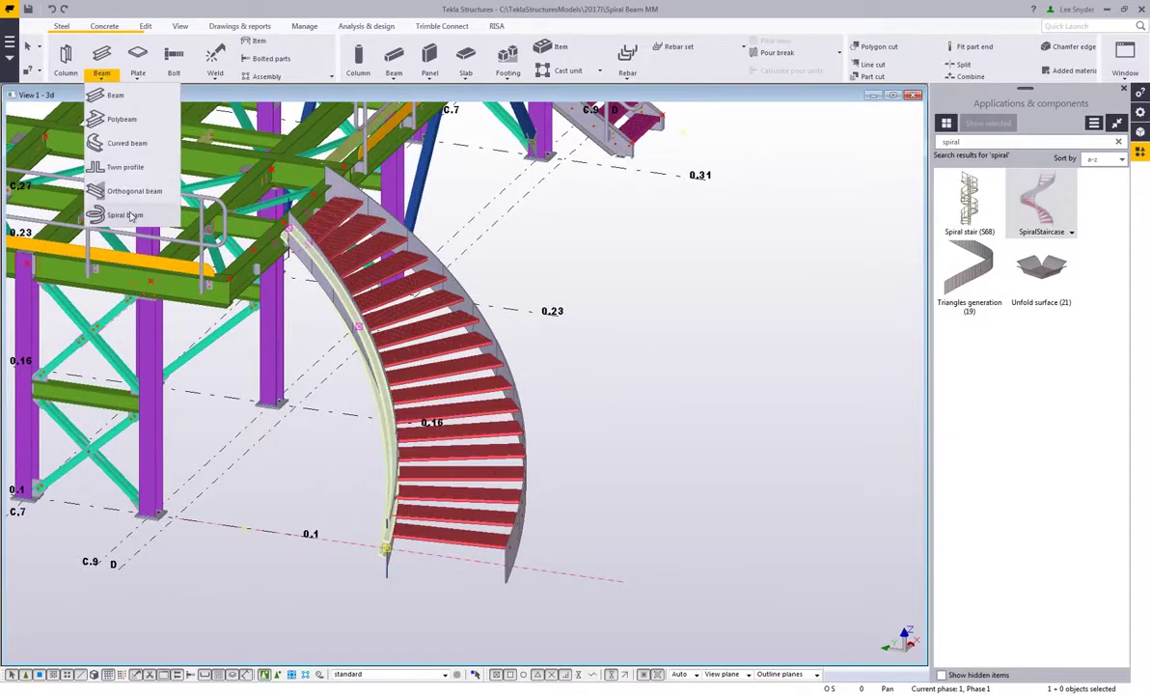
{"action": "left_click", "coordinate": [101, 205]}
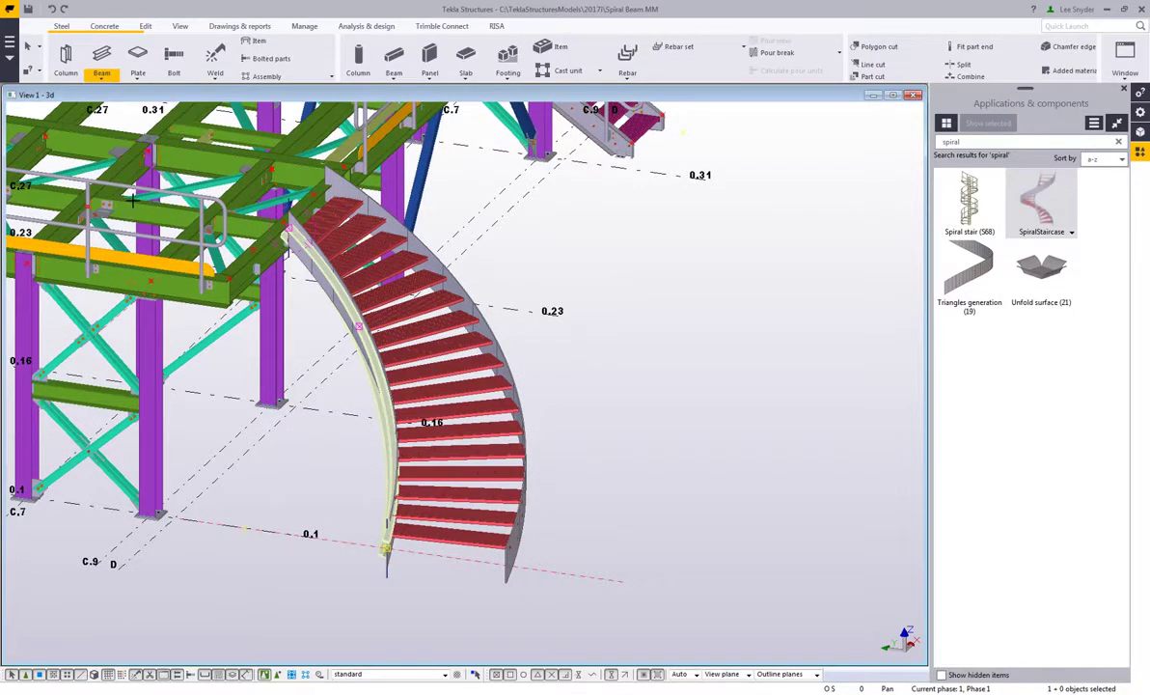
{"action": "left_click", "coordinate": [1140, 112]}
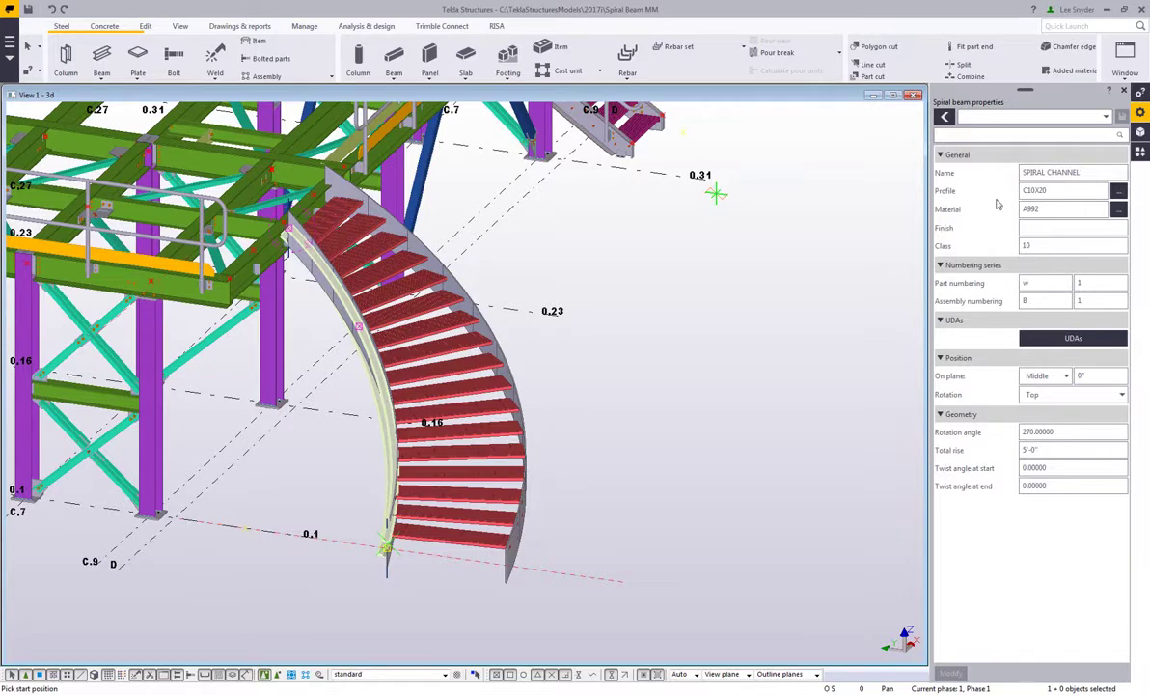
{"action": "left_click", "coordinate": [1119, 191]}
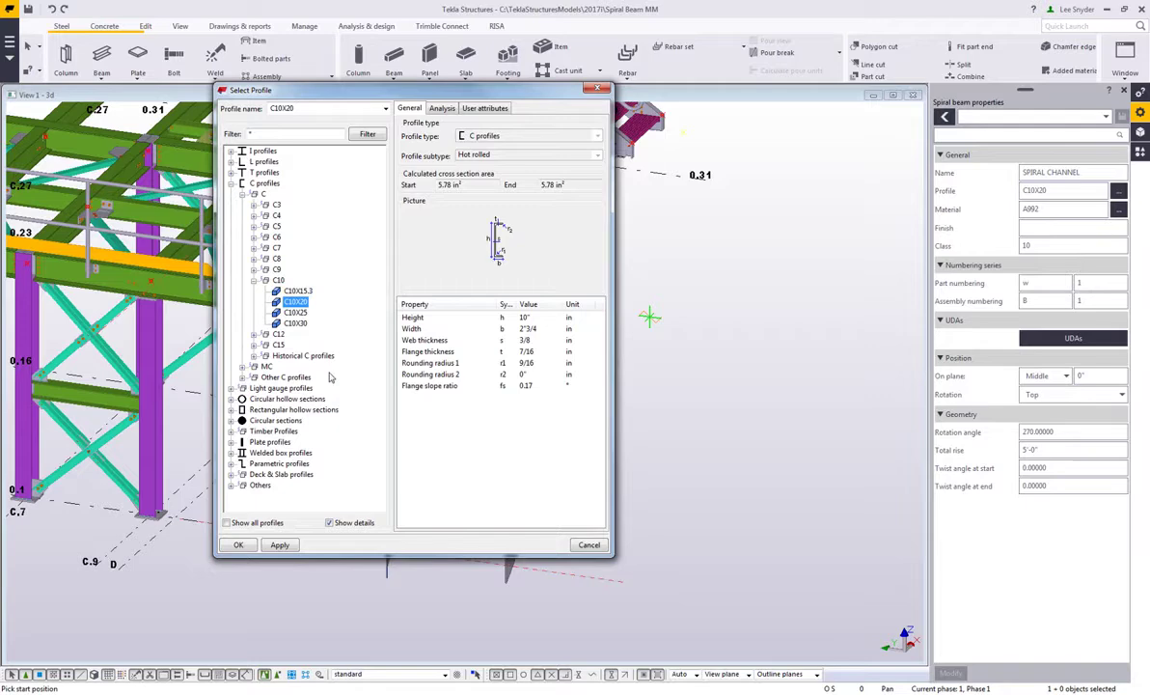
{"action": "left_click", "coordinate": [589, 547]}
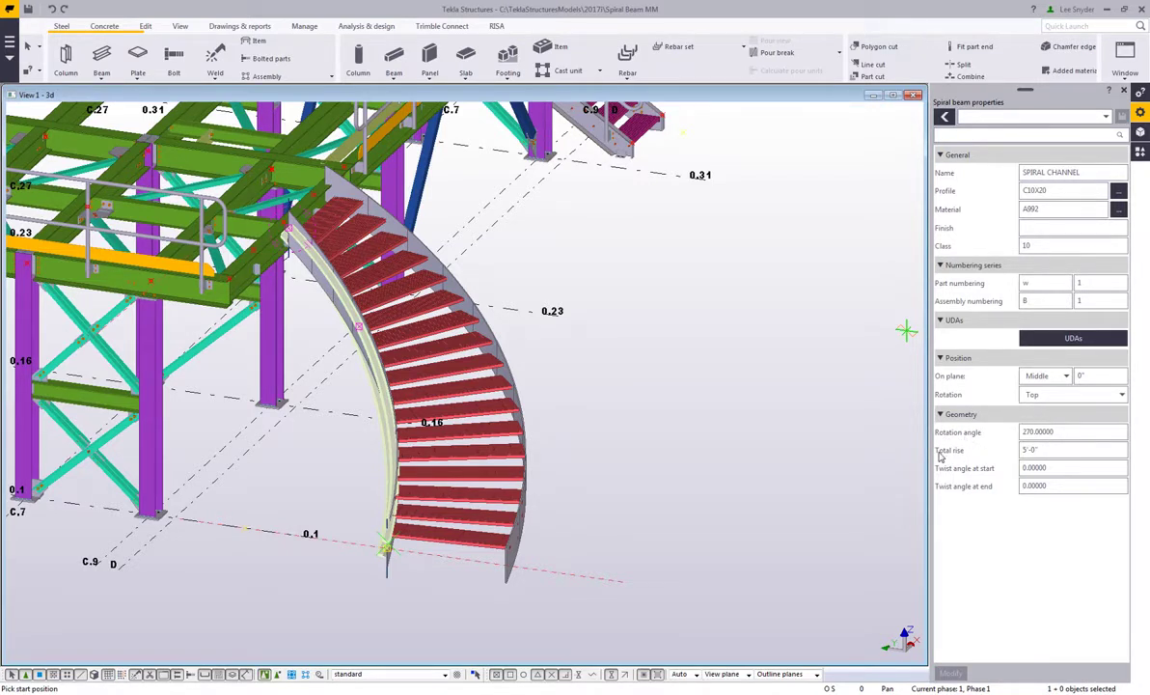
Step: Load the Channel preset and create a C15X33.9 spiral beam starting at the inner stringer's base, with the stair's centre point as its centre
{"action": "left_click", "coordinate": [1031, 116]}
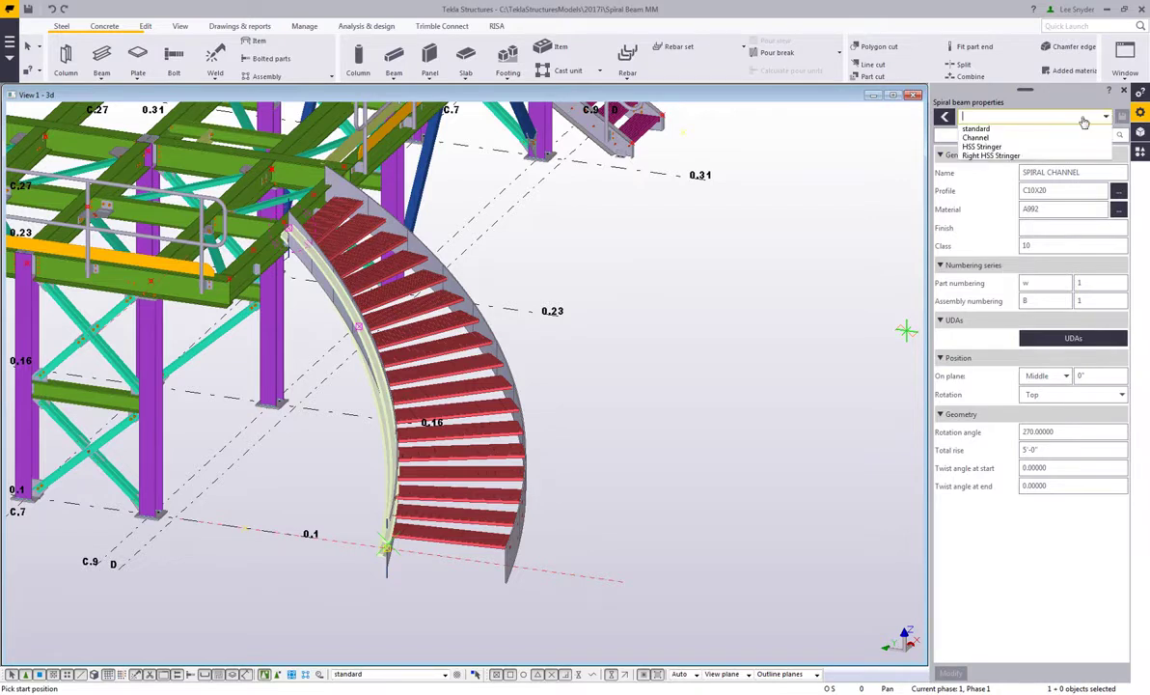
{"action": "left_click", "coordinate": [981, 138]}
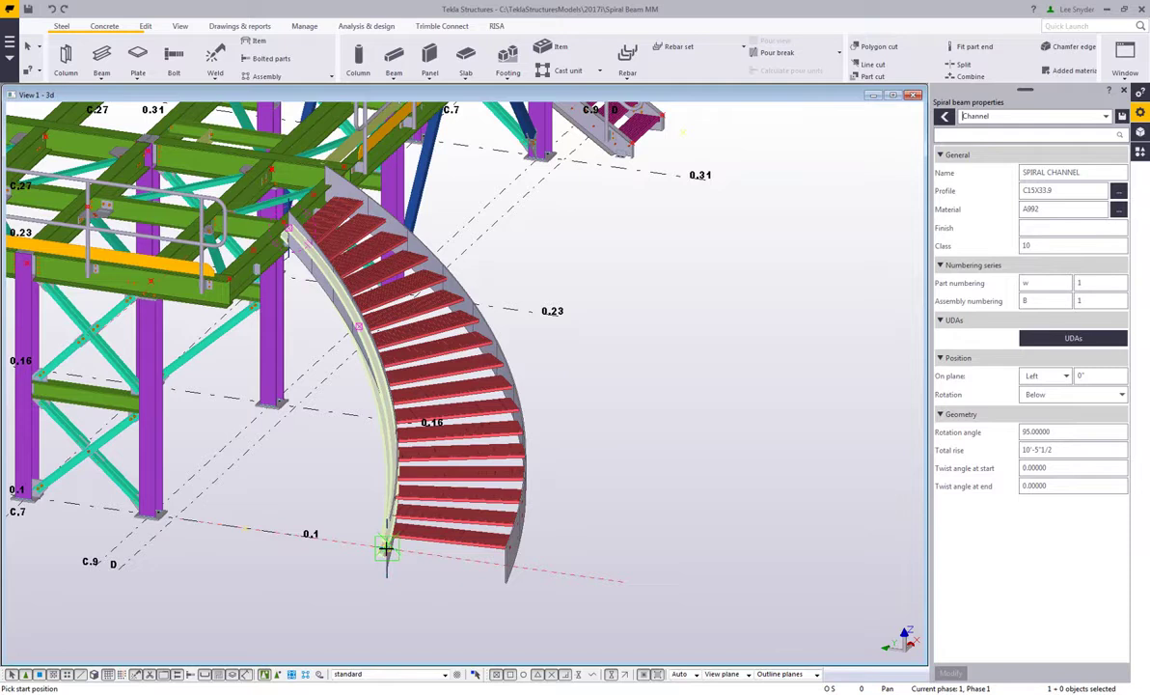
{"action": "left_click", "coordinate": [386, 549]}
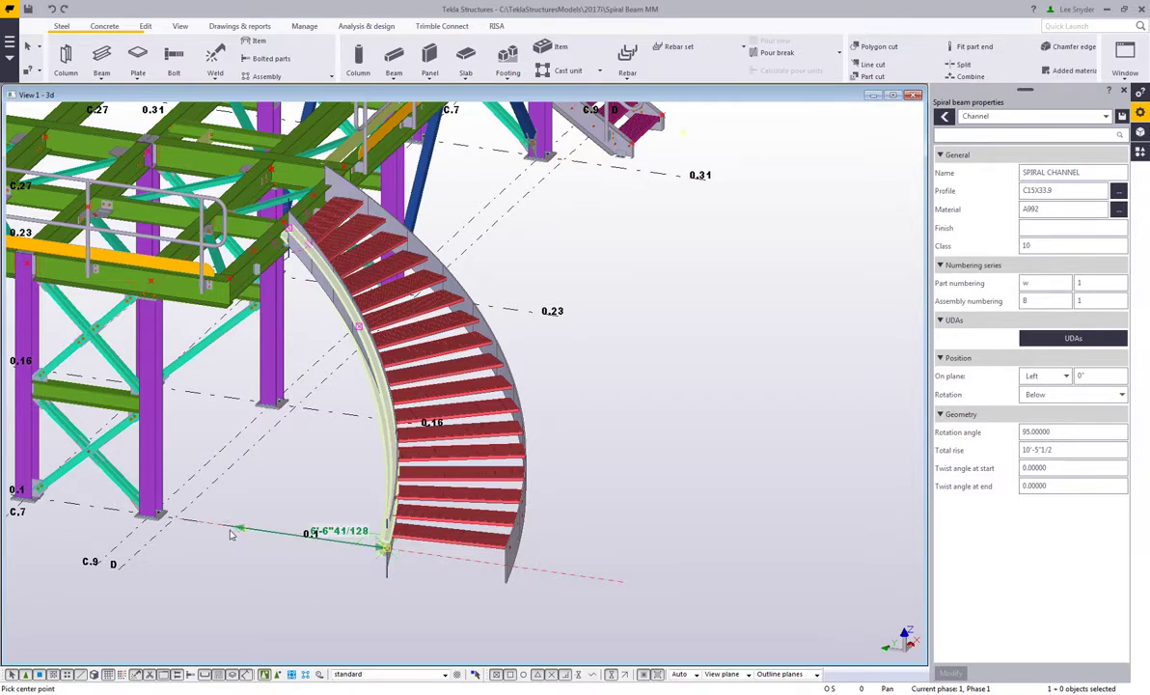
{"action": "key", "text": "Escape"}
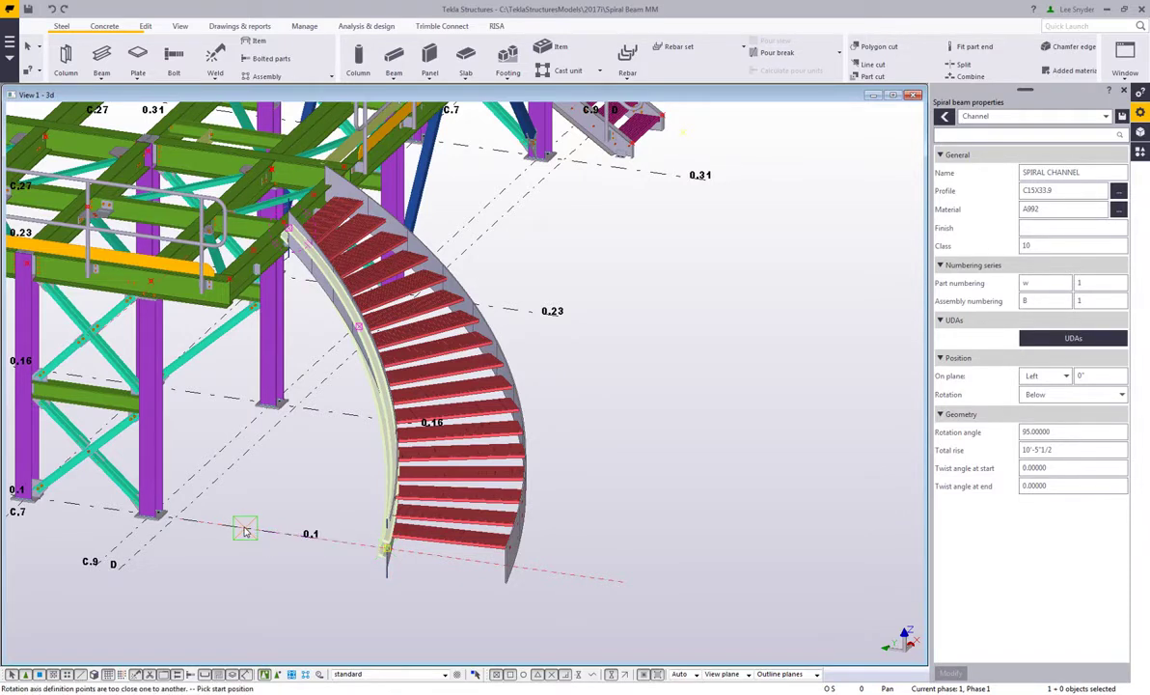
{"action": "key", "text": "Escape"}
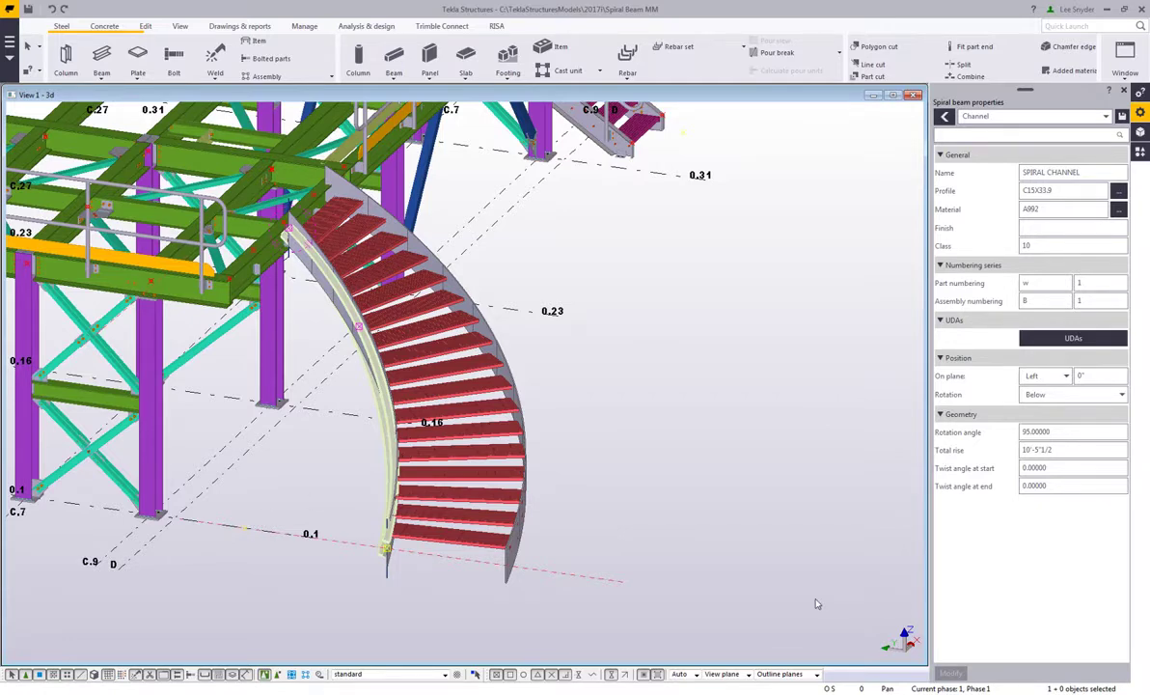
Step: Compare the spiral beam with the polybeam at the bottom and top ends against the vertical reference line and inner stringer plate
{"action": "scroll", "coordinate": [379, 550], "scroll_direction": "up", "scroll_amount": 5}
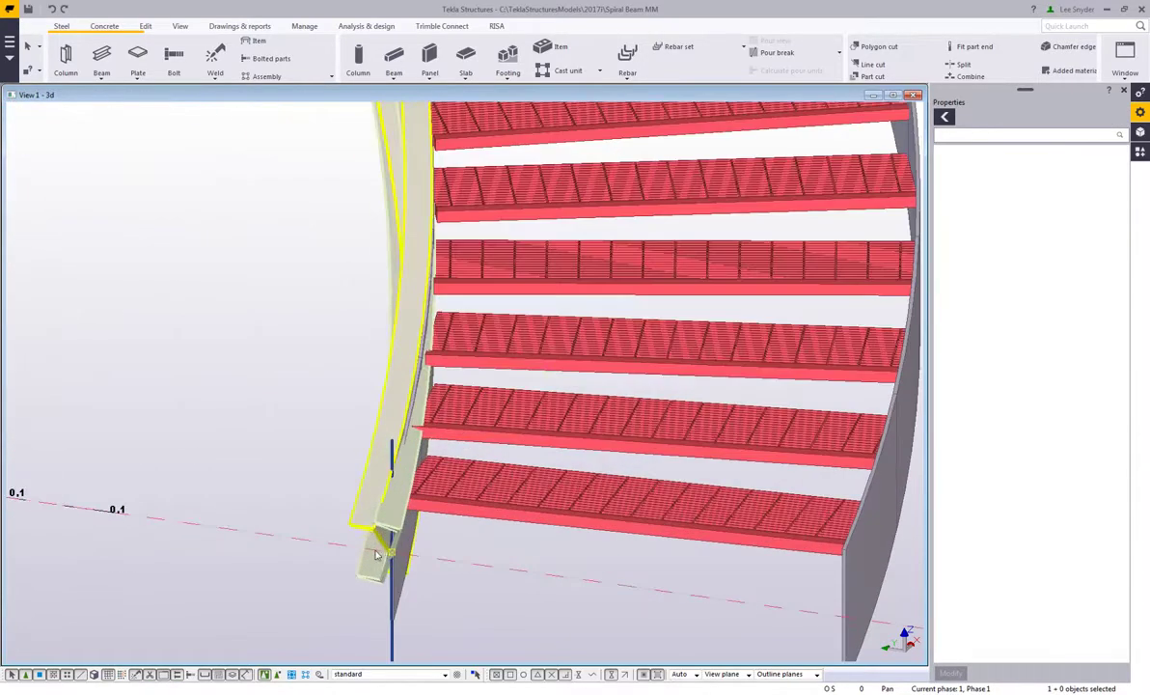
{"action": "mouse_move", "coordinate": [367, 519]}
{"action": "middle_mouse_down", "text": "ctrl"}
{"action": "mouse_move", "coordinate": [438, 508]}
{"action": "mouse_move", "coordinate": [284, 470]}
{"action": "middle_mouse_up", "text": "ctrl"}
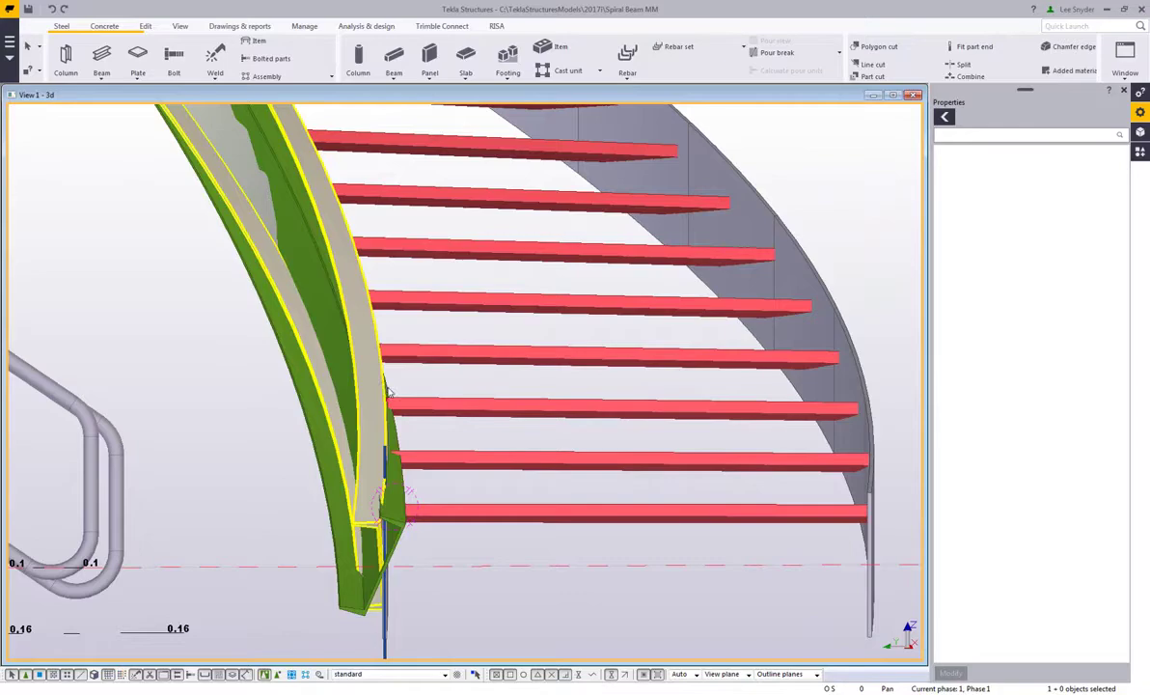
{"action": "middle_click_drag", "start_coordinate": [398, 625], "coordinate": [382, 567], "text": "ctrl"}
{"action": "scroll", "coordinate": [383, 568], "scroll_direction": "up", "scroll_amount": 5}
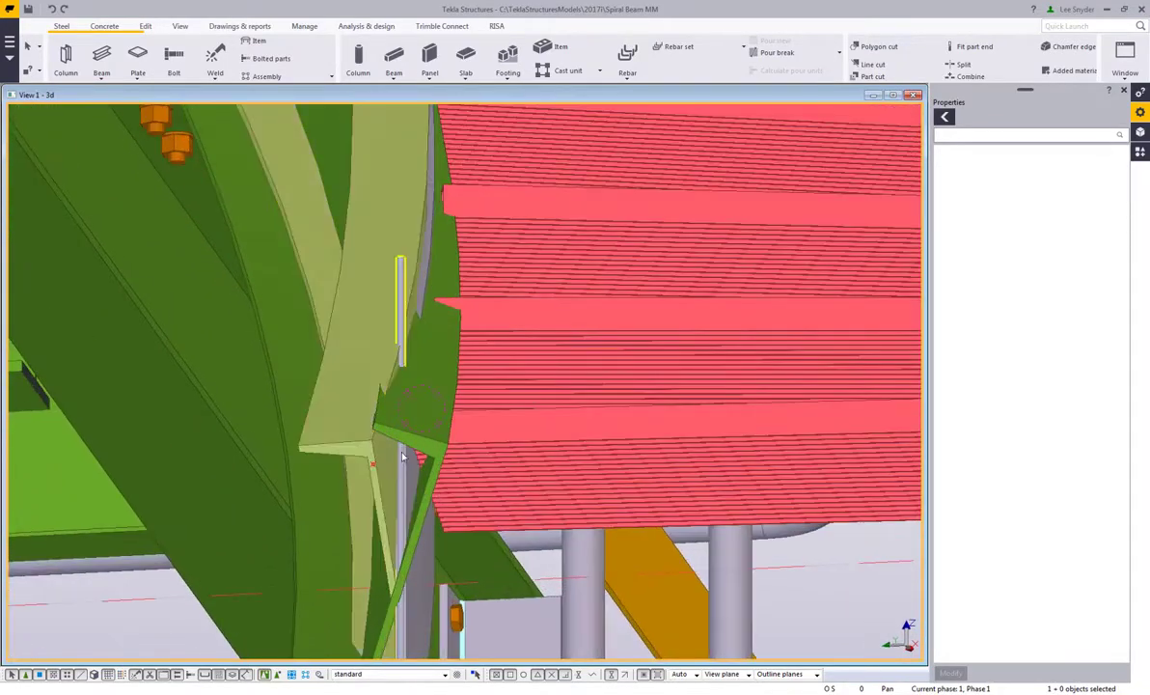
{"action": "scroll", "coordinate": [371, 429], "scroll_direction": "down", "scroll_amount": 8}
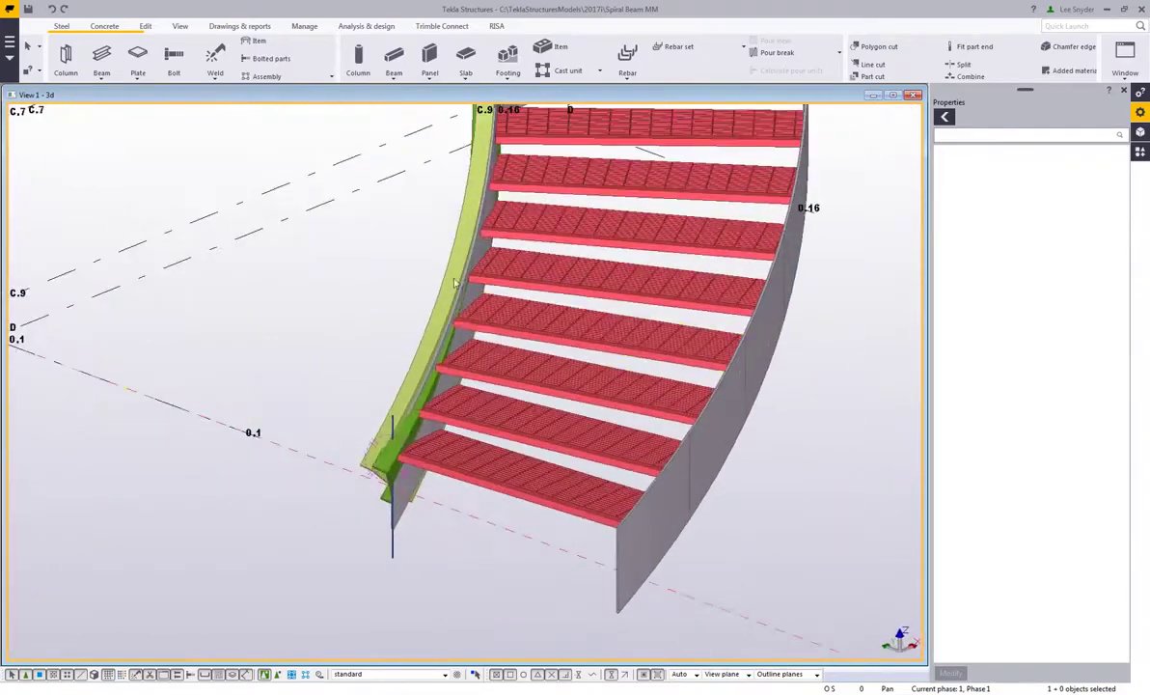
{"action": "scroll", "coordinate": [454, 282], "scroll_direction": "up", "scroll_amount": 6}
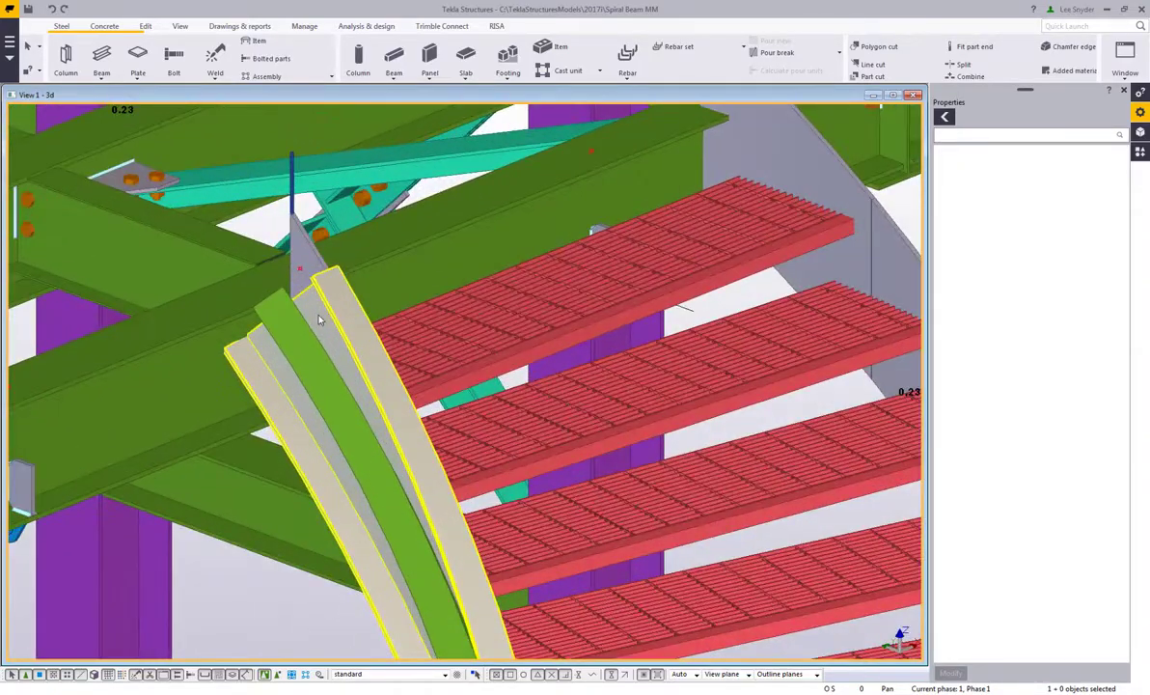
{"action": "scroll", "coordinate": [318, 319], "scroll_direction": "down", "scroll_amount": 1}
{"action": "key", "text": "v"}
{"action": "left_click", "coordinate": [337, 293]}
{"action": "middle_click_drag", "start_coordinate": [333, 352], "coordinate": [300, 331], "text": "ctrl"}
{"action": "scroll", "coordinate": [330, 306], "scroll_direction": "up", "scroll_amount": 4}
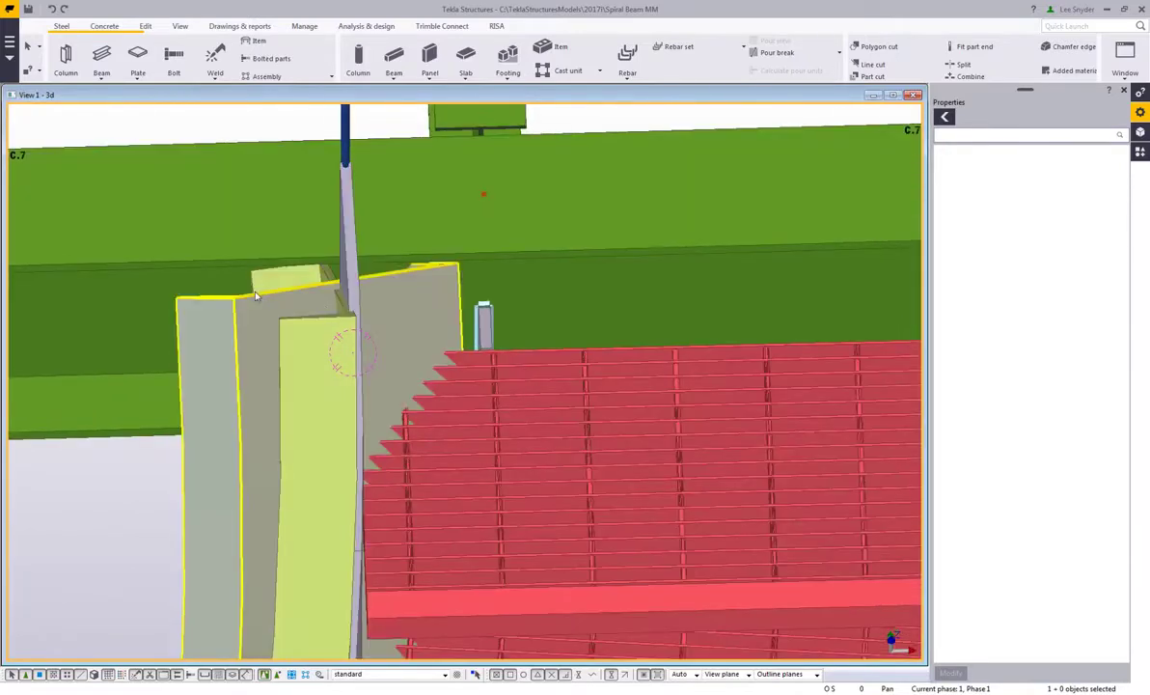
{"action": "scroll", "coordinate": [291, 308], "scroll_direction": "down", "scroll_amount": 2}
{"action": "middle_click_drag", "start_coordinate": [300, 314], "coordinate": [257, 302], "text": "ctrl"}
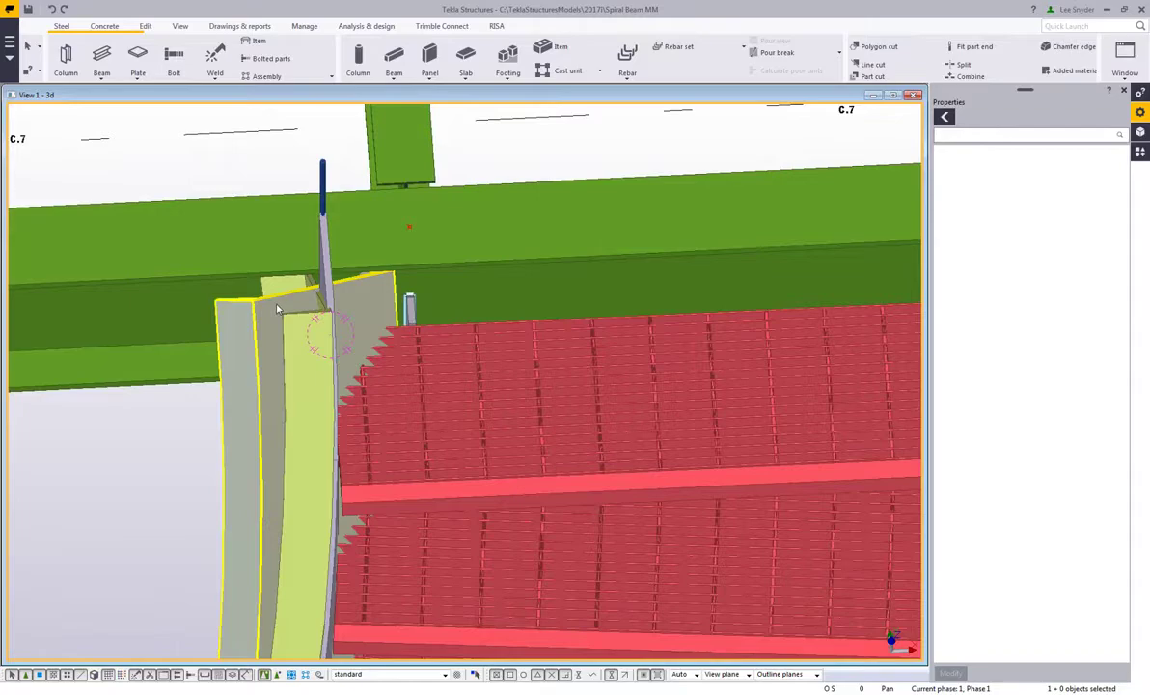
Step: Examine both beams' top ends in plan view with transparent parts, checking their alignment with the vertical reference line
{"action": "key", "text": "ctrl+p"}
{"action": "scroll", "coordinate": [657, 487], "scroll_direction": "up", "scroll_amount": 7}
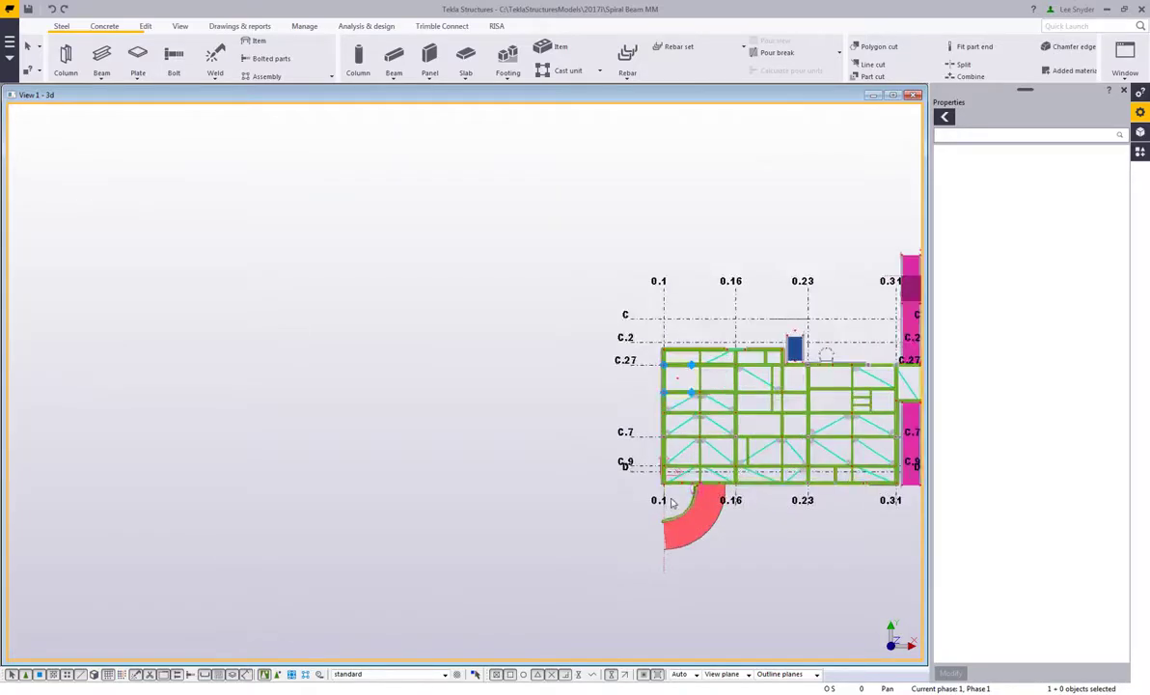
{"action": "scroll", "coordinate": [731, 475], "scroll_direction": "up", "scroll_amount": 8}
{"action": "middle_click_drag", "start_coordinate": [764, 465], "coordinate": [543, 465]}
{"action": "scroll", "coordinate": [543, 465], "scroll_direction": "up", "scroll_amount": 7}
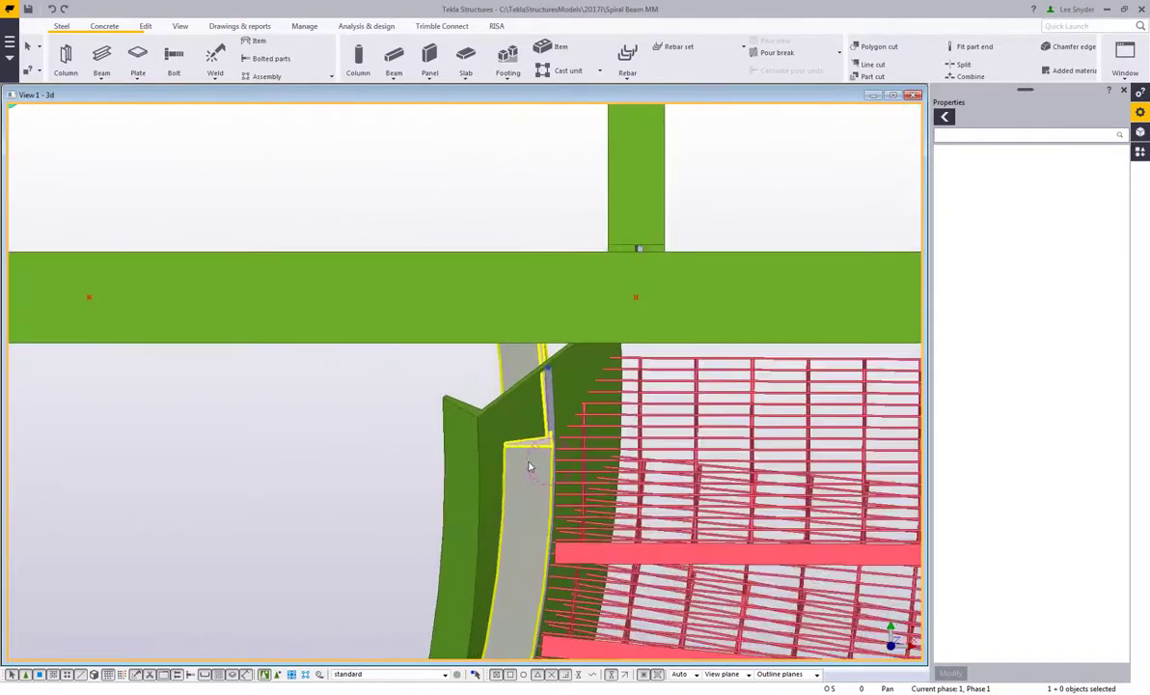
{"action": "key", "text": "ctrl+2"}
{"action": "scroll", "coordinate": [554, 359], "scroll_direction": "up", "scroll_amount": 7}
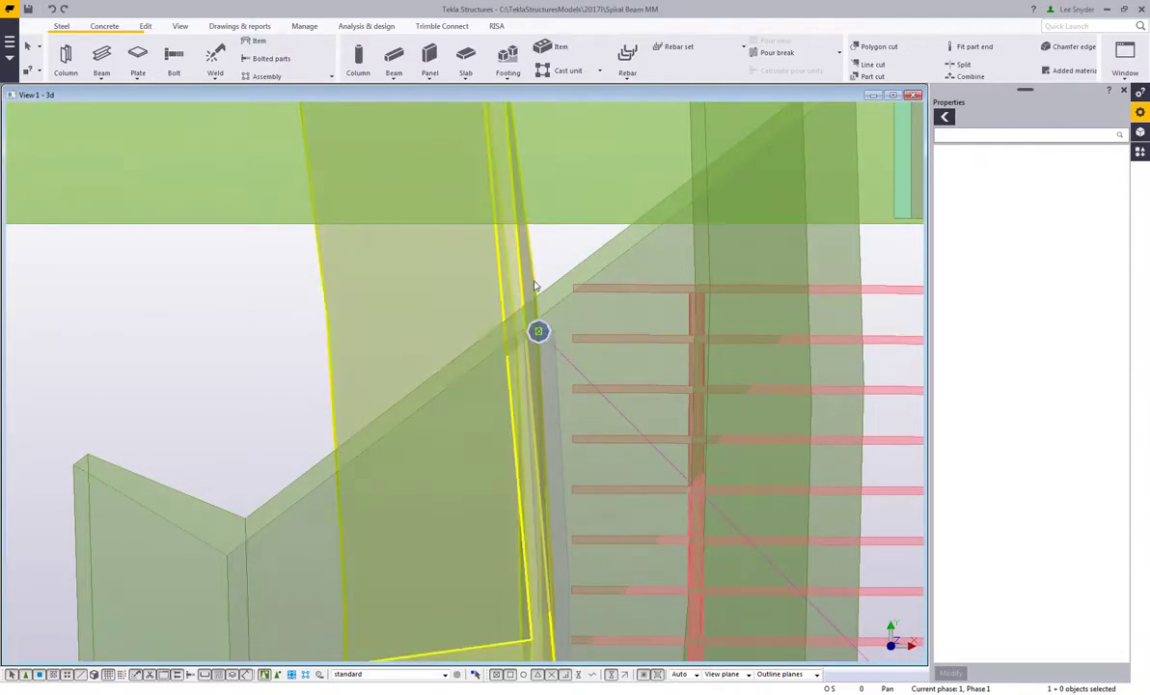
{"action": "scroll", "coordinate": [540, 334], "scroll_direction": "down", "scroll_amount": 4}
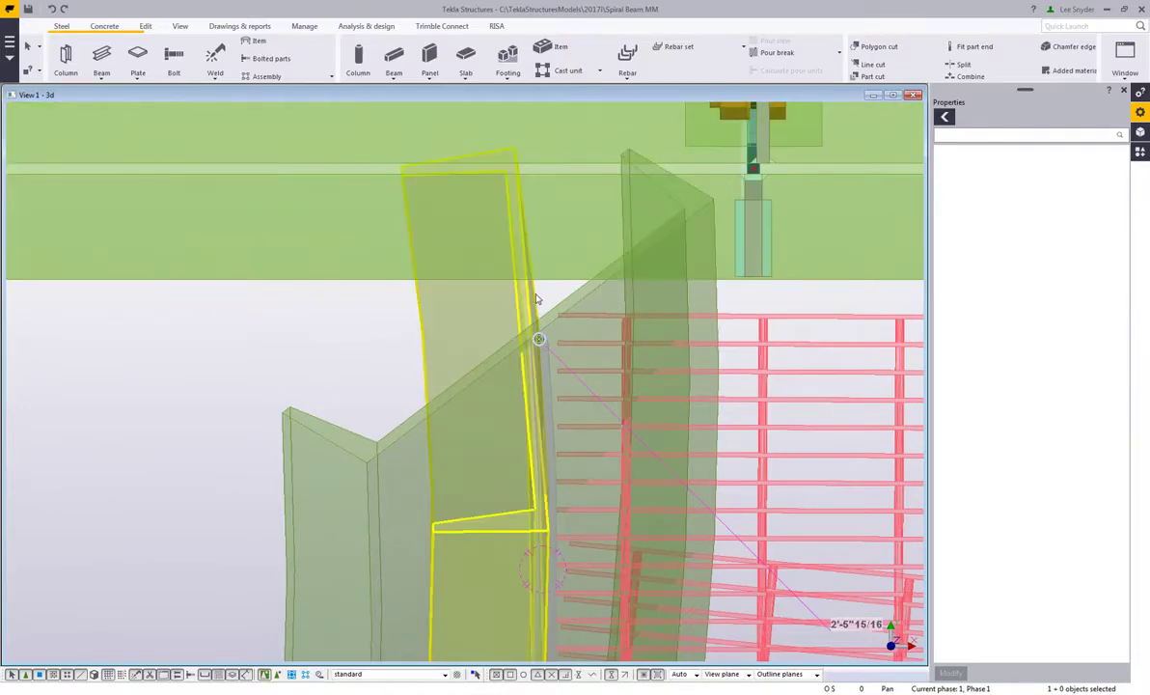
{"action": "scroll", "coordinate": [538, 299], "scroll_direction": "down", "scroll_amount": 2}
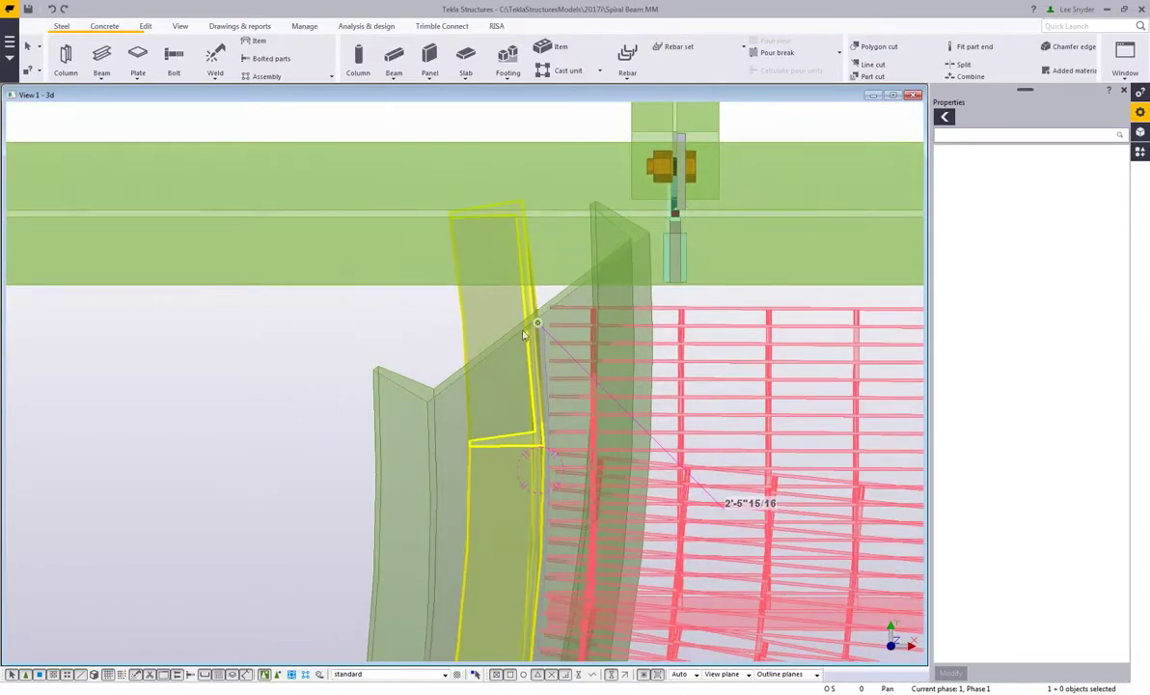
{"action": "scroll", "coordinate": [516, 318], "scroll_direction": "down", "scroll_amount": 5}
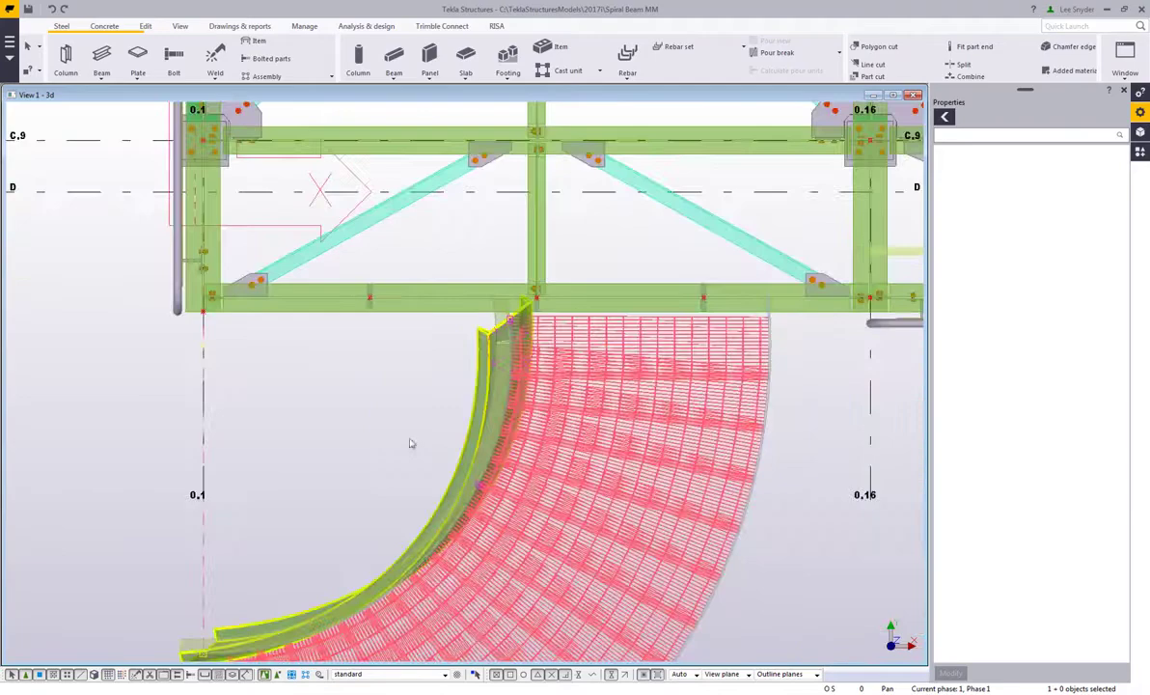
Step: Delete the polybeam along the inner stringer and inspect the spiral beam's bottom end at the reference line
{"action": "scroll", "coordinate": [410, 443], "scroll_direction": "up", "scroll_amount": 10}
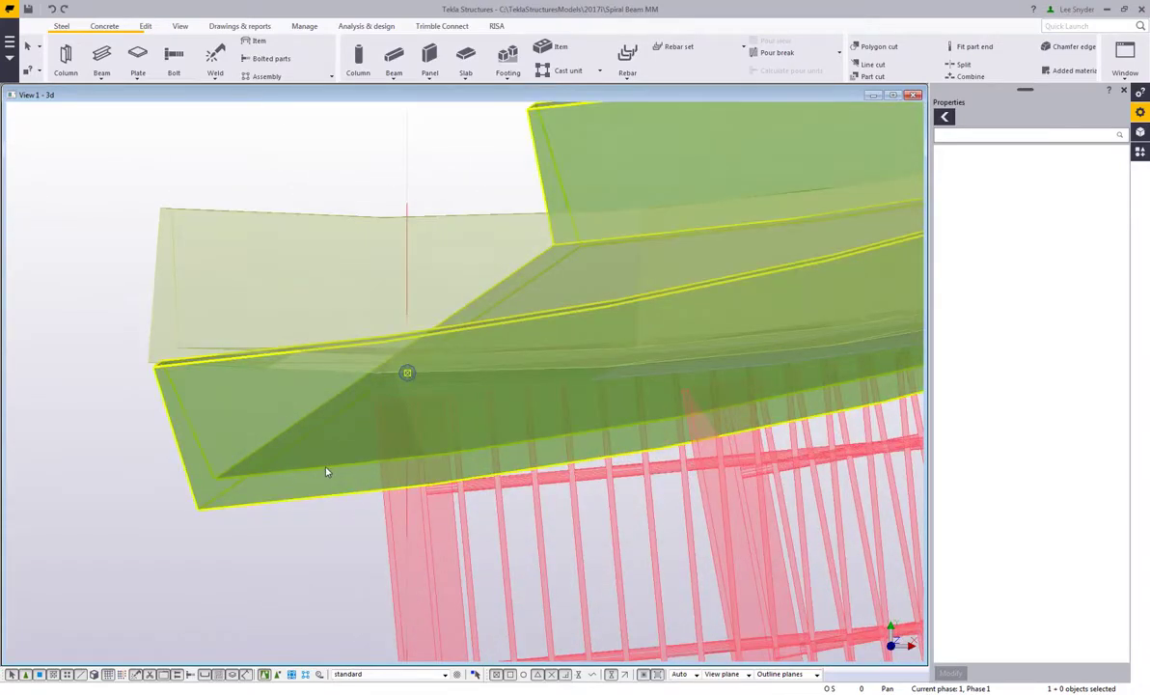
{"action": "key", "text": "Delete"}
{"action": "scroll", "coordinate": [331, 376], "scroll_direction": "up", "scroll_amount": 3}
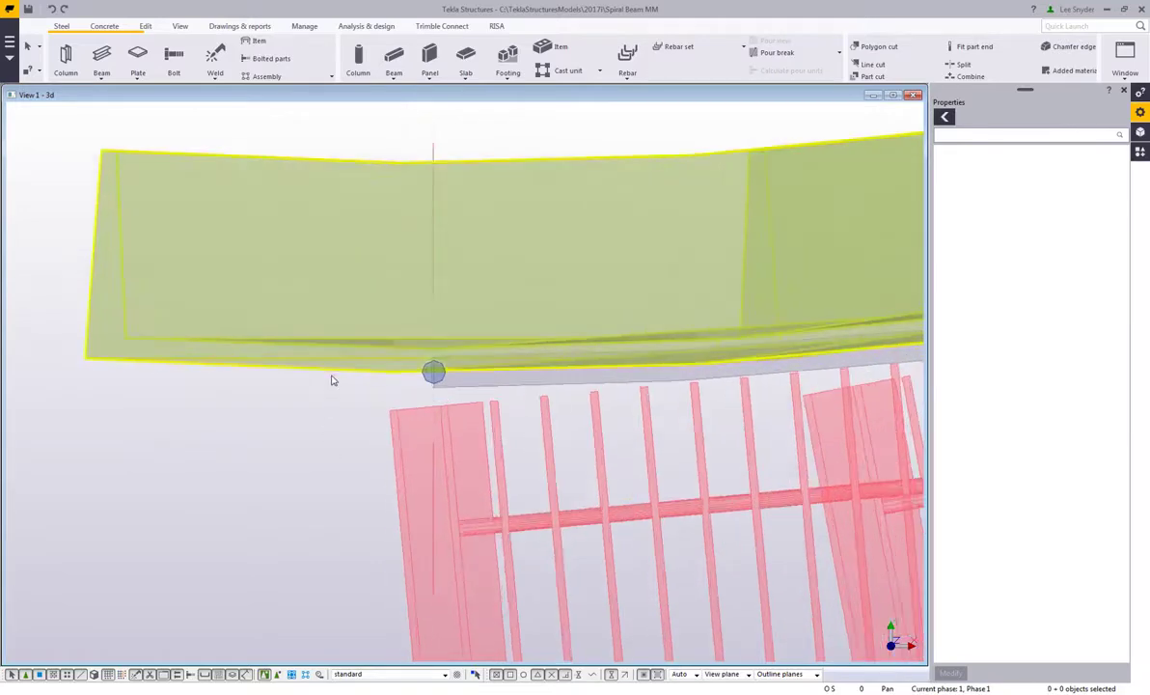
{"action": "scroll", "coordinate": [454, 377], "scroll_direction": "down", "scroll_amount": 4}
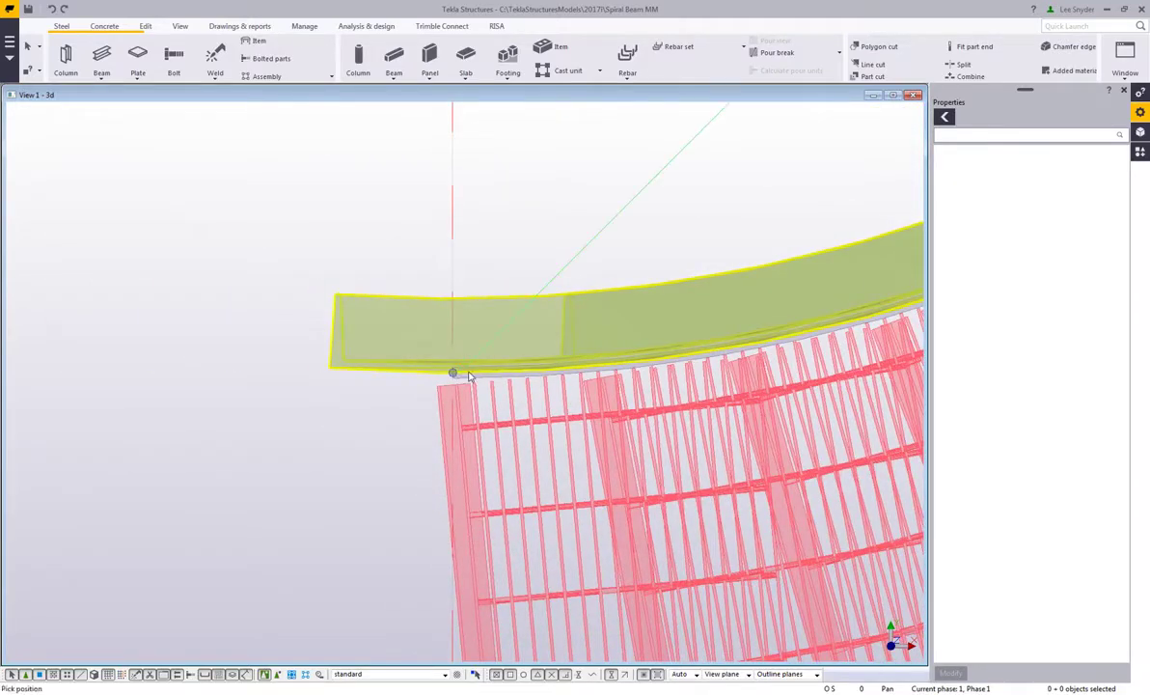
{"action": "mouse_move", "coordinate": [456, 375]}
{"action": "middle_mouse_down", "text": "ctrl"}
{"action": "mouse_move", "coordinate": [544, 385]}
{"action": "mouse_move", "coordinate": [504, 347]}
{"action": "mouse_move", "coordinate": [552, 436]}
{"action": "mouse_move", "coordinate": [616, 372]}
{"action": "mouse_move", "coordinate": [580, 398]}
{"action": "mouse_move", "coordinate": [517, 378]}
{"action": "mouse_move", "coordinate": [473, 342]}
{"action": "mouse_move", "coordinate": [513, 420]}
{"action": "middle_mouse_up", "text": "ctrl"}
Step: Load the Right HSS Stringer preset into the steel spiral beam properties
{"action": "left_click", "coordinate": [944, 117]}
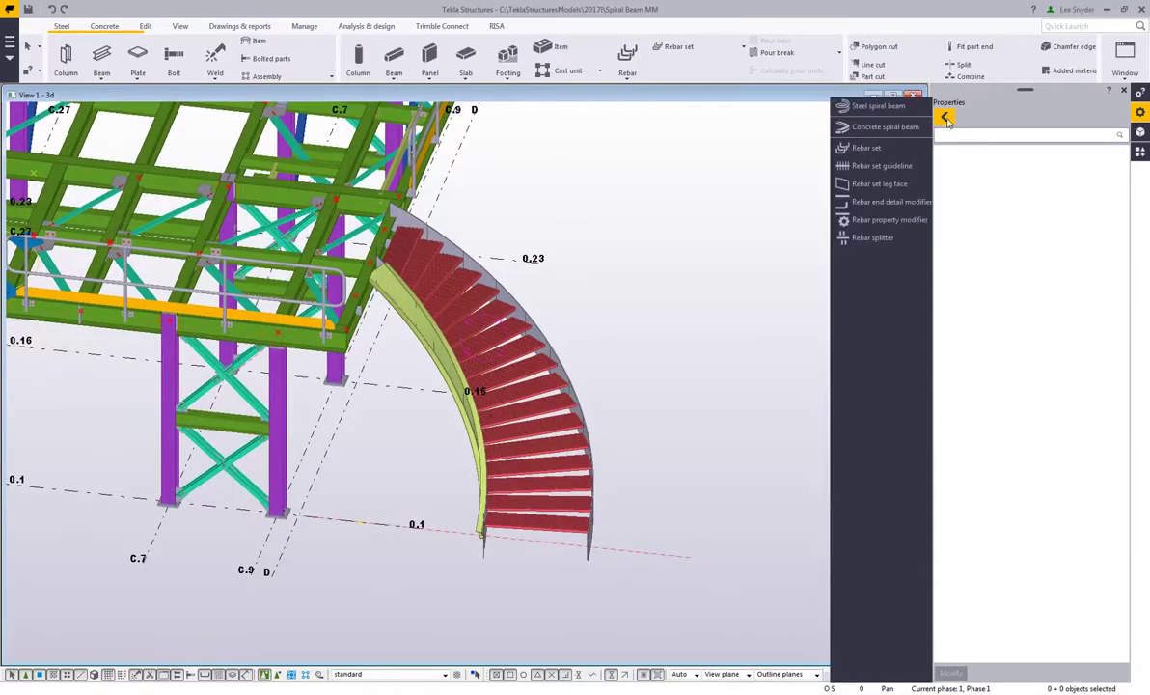
{"action": "left_click", "coordinate": [881, 108]}
{"action": "left_click", "coordinate": [1107, 117]}
{"action": "left_click", "coordinate": [994, 156]}
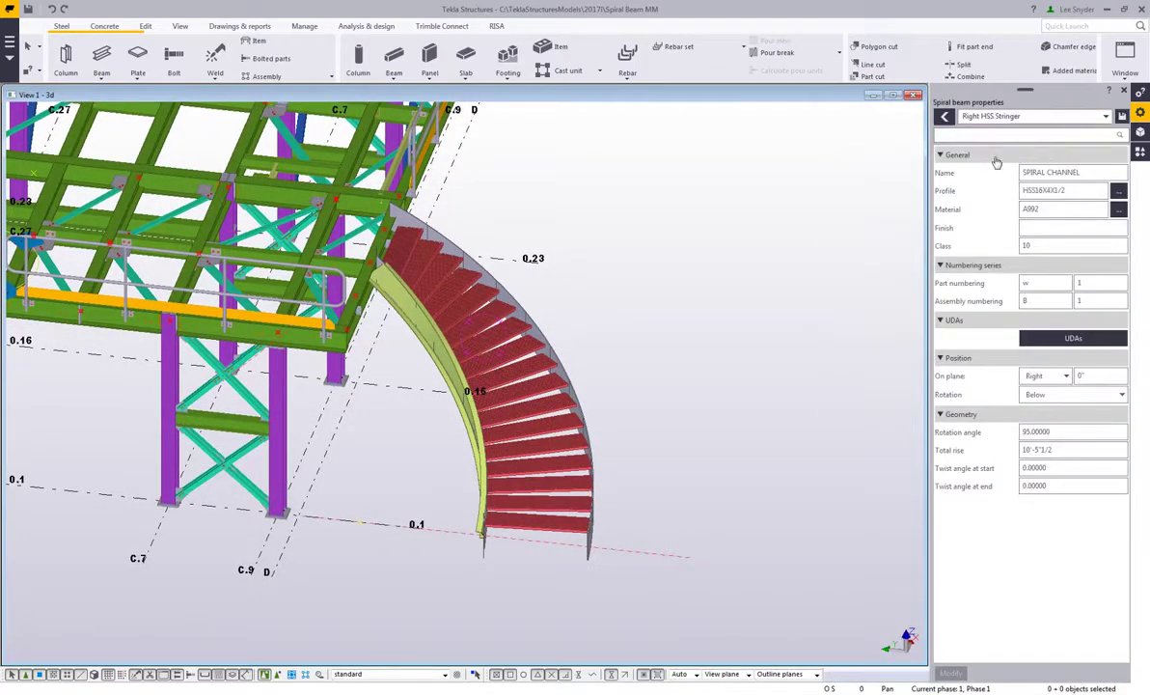
Step: Create an HSS16X4X1/2 spiral beam starting at the outer stringer's base, using the stair's centre point as its centre
{"action": "left_click", "coordinate": [106, 74]}
{"action": "left_click", "coordinate": [124, 215]}
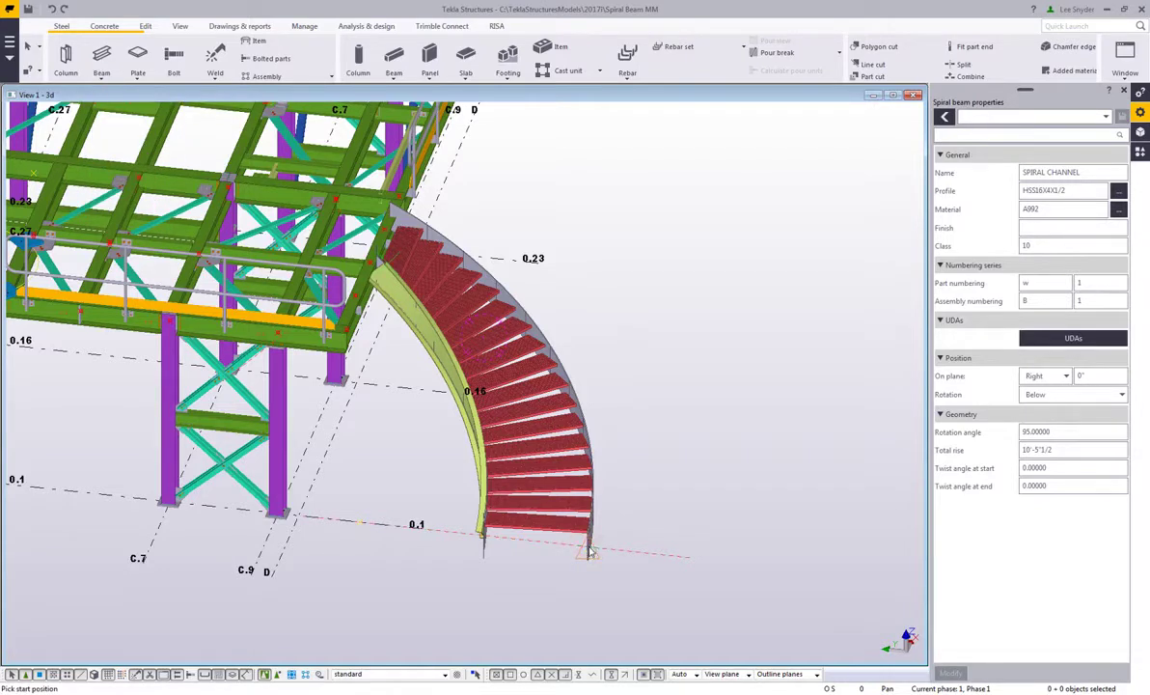
{"action": "left_click", "coordinate": [591, 552]}
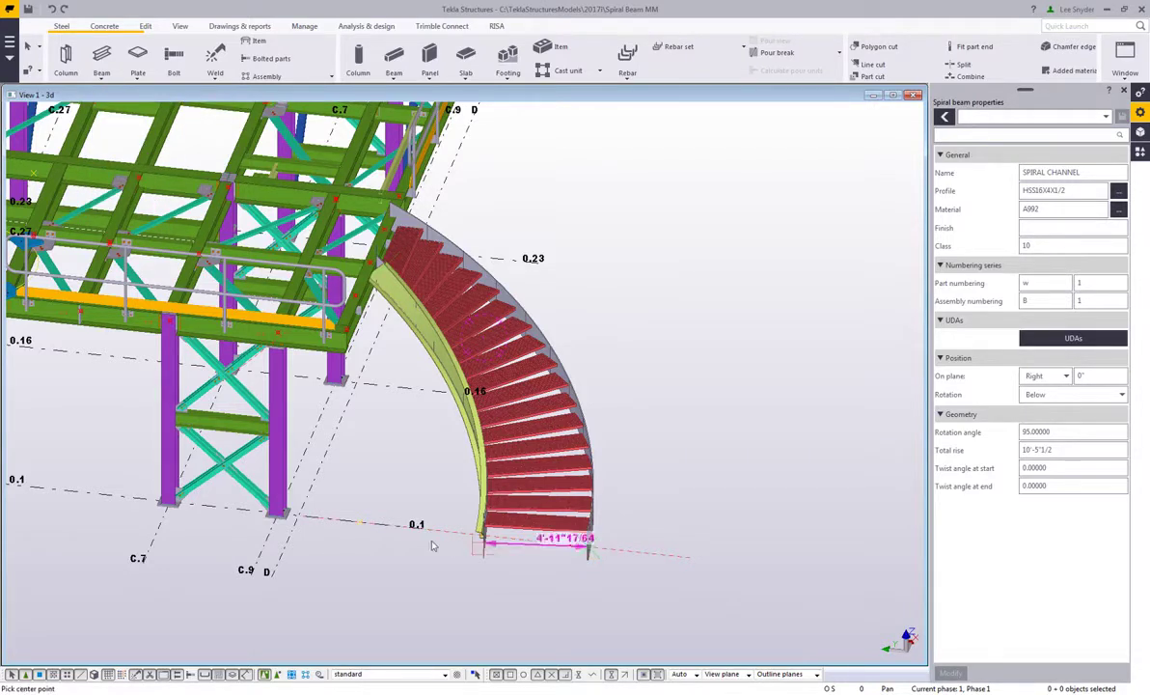
{"action": "left_click", "coordinate": [360, 524]}
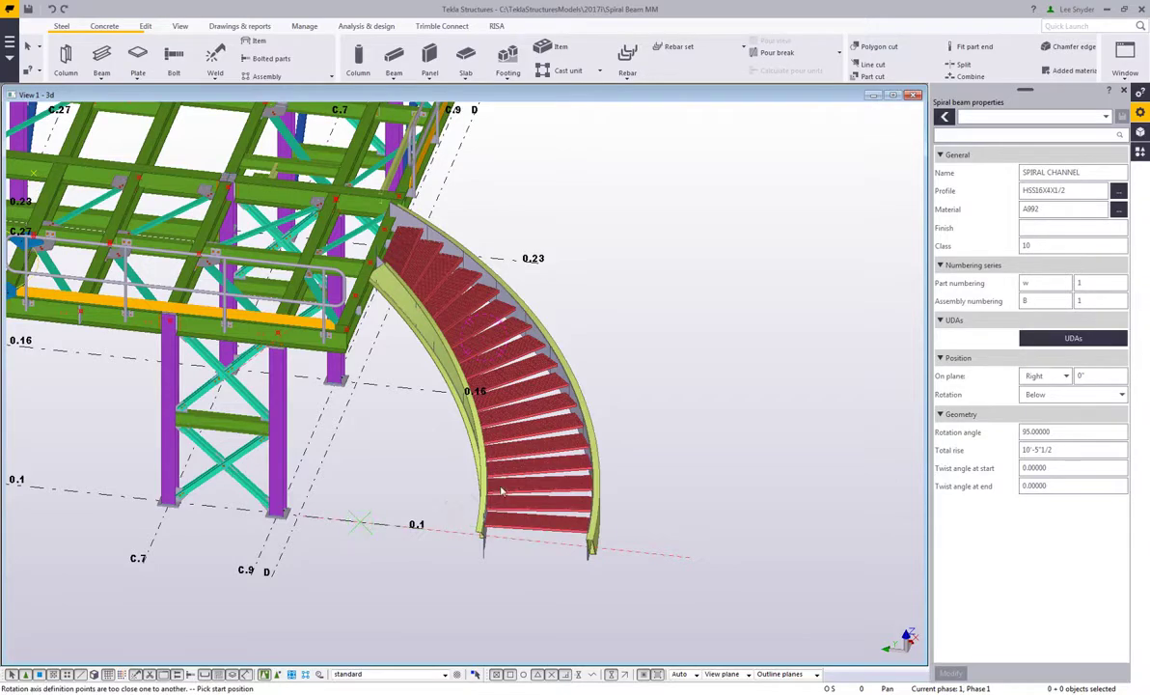
{"action": "middle_click_drag", "start_coordinate": [663, 578], "coordinate": [591, 580], "text": "ctrl"}
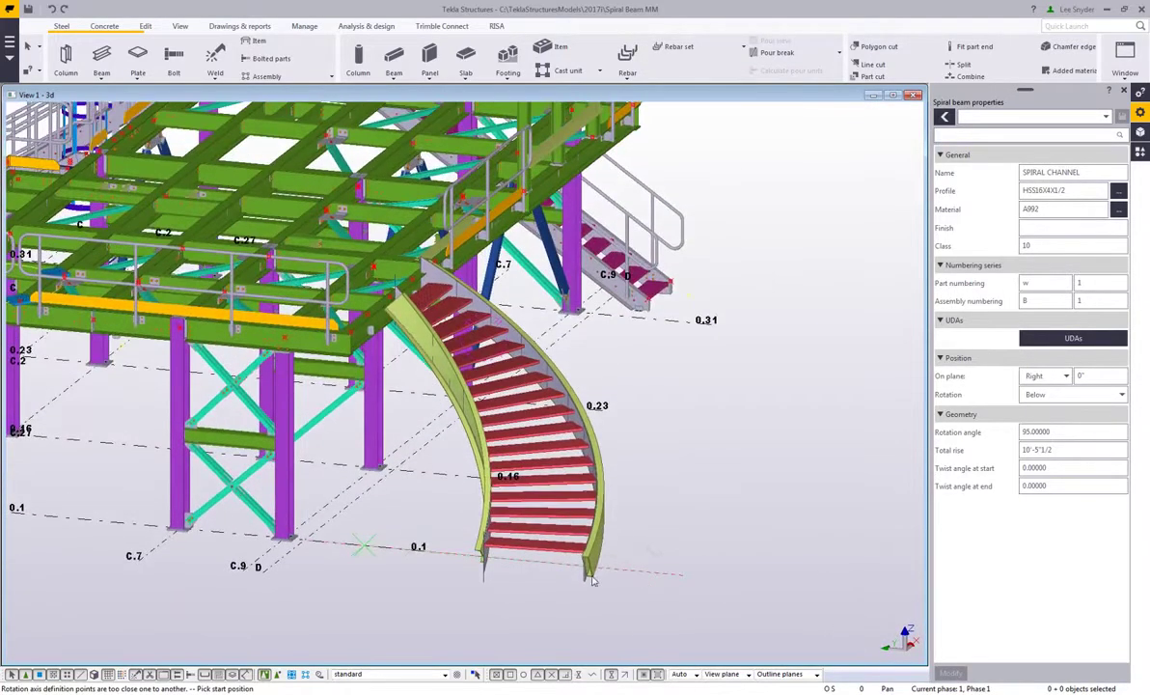
{"action": "scroll", "coordinate": [594, 569], "scroll_direction": "up", "scroll_amount": 4}
{"action": "right_click", "coordinate": [570, 492]}
{"action": "left_click", "coordinate": [596, 499]}
Step: Examine how the HSS spiral beam's bottom and top ends align with the outer stringer plate
{"action": "scroll", "coordinate": [563, 533], "scroll_direction": "up", "scroll_amount": 3}
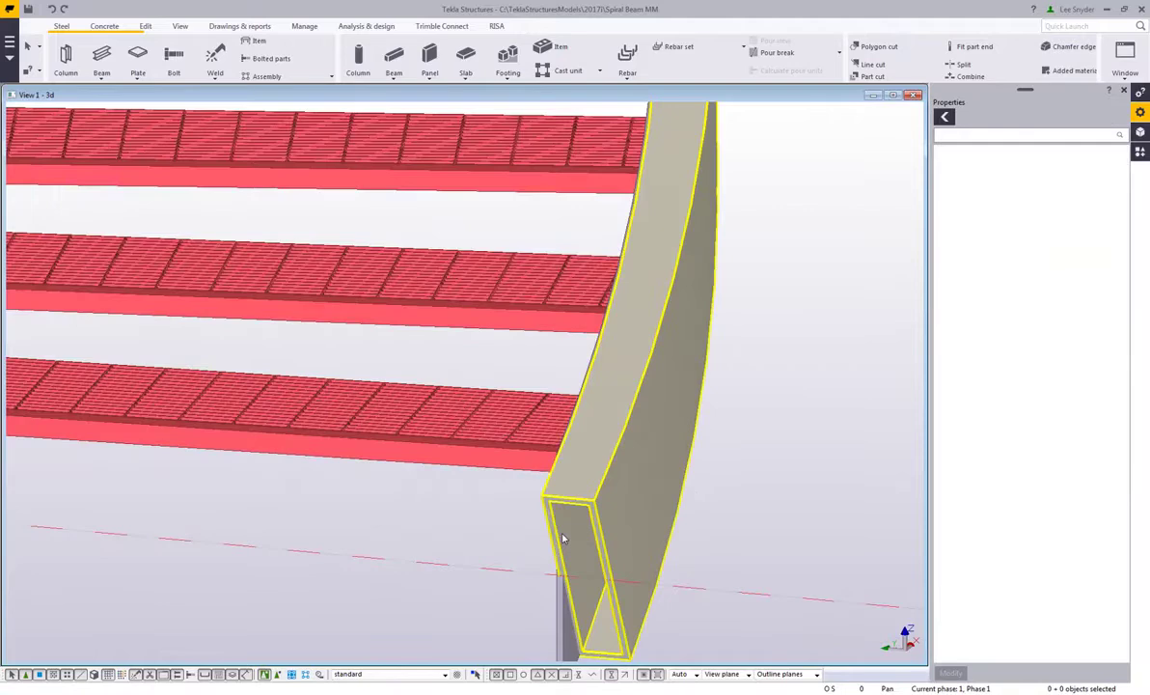
{"action": "middle_click_drag", "start_coordinate": [570, 512], "coordinate": [626, 509], "text": "ctrl"}
{"action": "scroll", "coordinate": [618, 501], "scroll_direction": "down", "scroll_amount": 4}
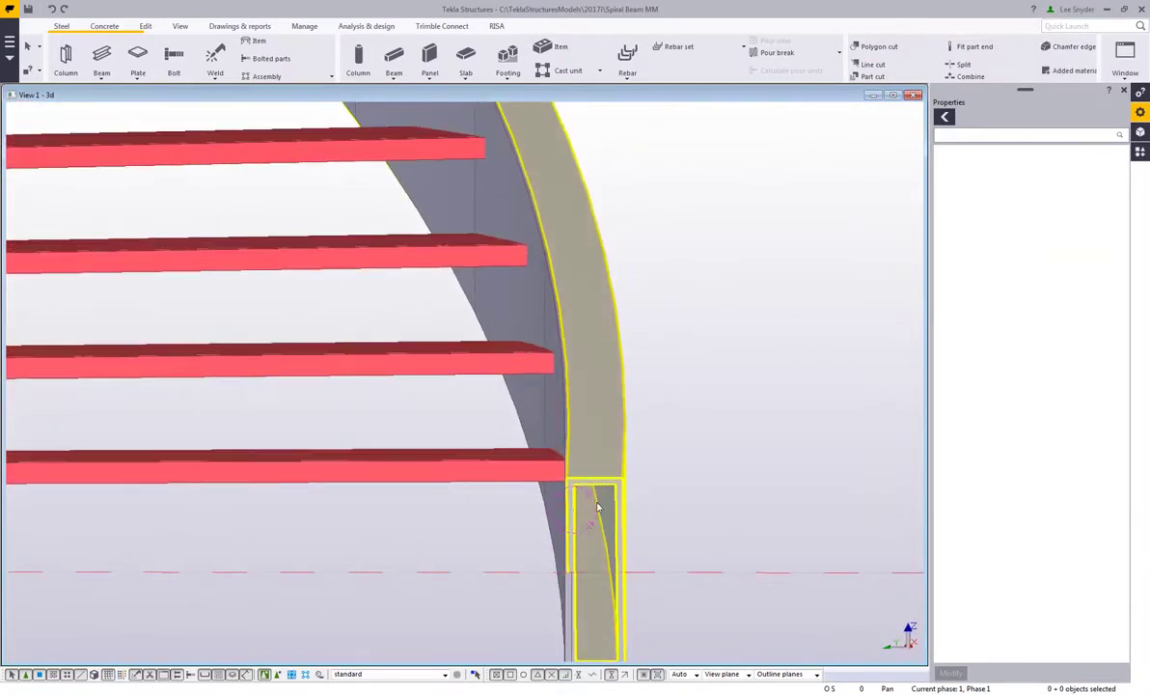
{"action": "scroll", "coordinate": [594, 489], "scroll_direction": "down", "scroll_amount": 6}
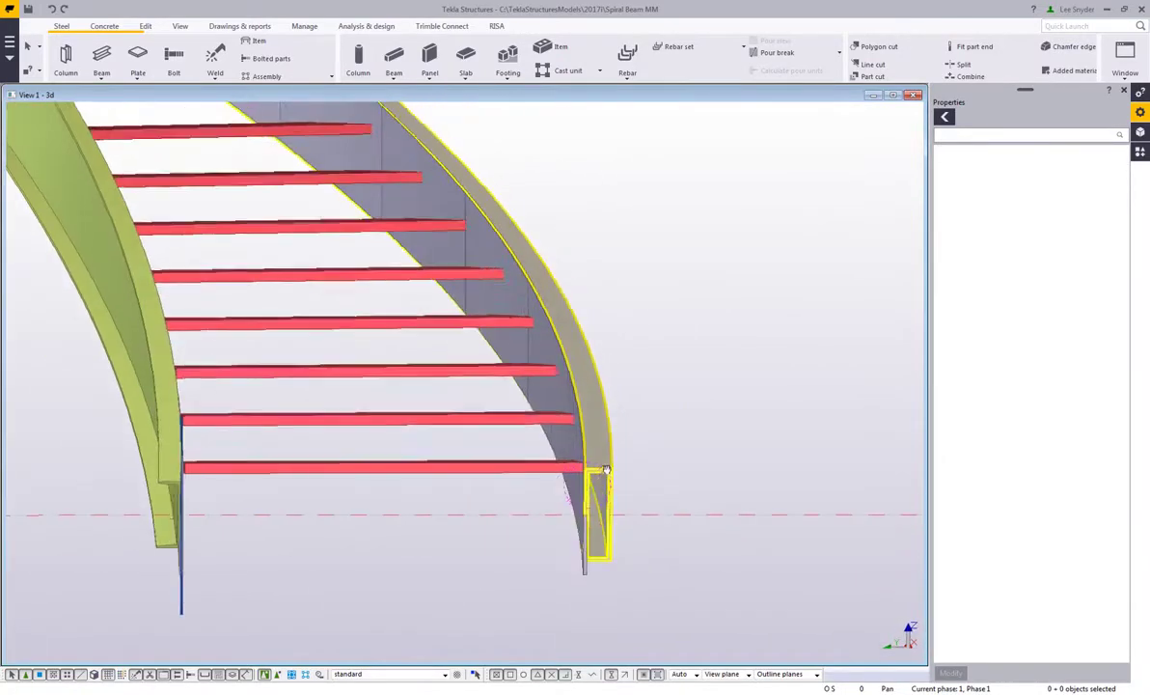
{"action": "scroll", "coordinate": [551, 556], "scroll_direction": "down", "scroll_amount": 2}
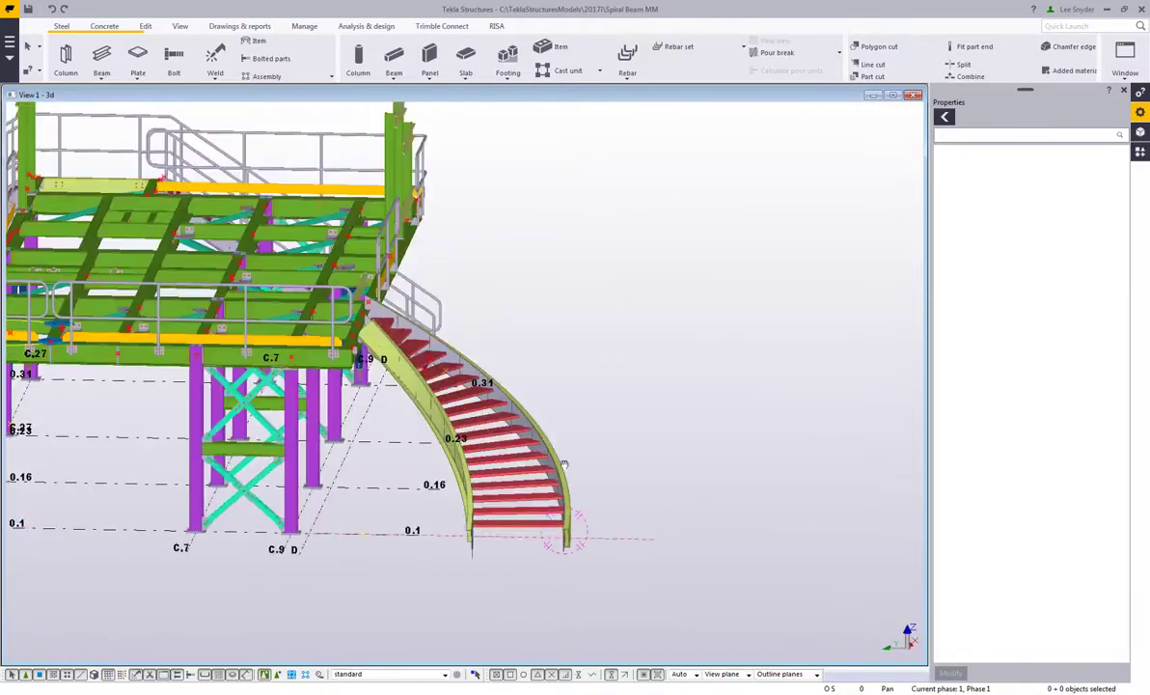
{"action": "middle_click_drag", "start_coordinate": [522, 429], "coordinate": [536, 478], "text": "ctrl"}
{"action": "scroll", "coordinate": [541, 218], "scroll_direction": "up", "scroll_amount": 6}
{"action": "scroll", "coordinate": [480, 256], "scroll_direction": "up", "scroll_amount": 2}
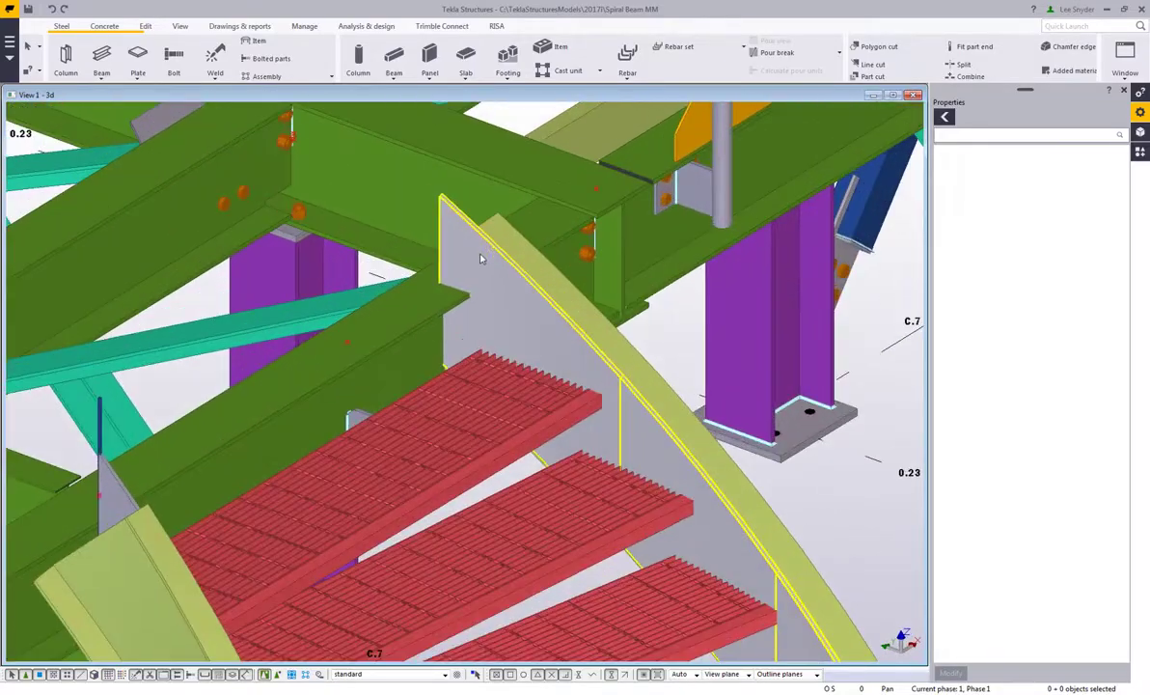
{"action": "scroll", "coordinate": [511, 309], "scroll_direction": "up", "scroll_amount": 5}
{"action": "middle_click_drag", "start_coordinate": [457, 366], "coordinate": [517, 283], "text": "ctrl"}
{"action": "scroll", "coordinate": [517, 285], "scroll_direction": "down", "scroll_amount": 2}
{"action": "scroll", "coordinate": [517, 286], "scroll_direction": "down", "scroll_amount": 6}
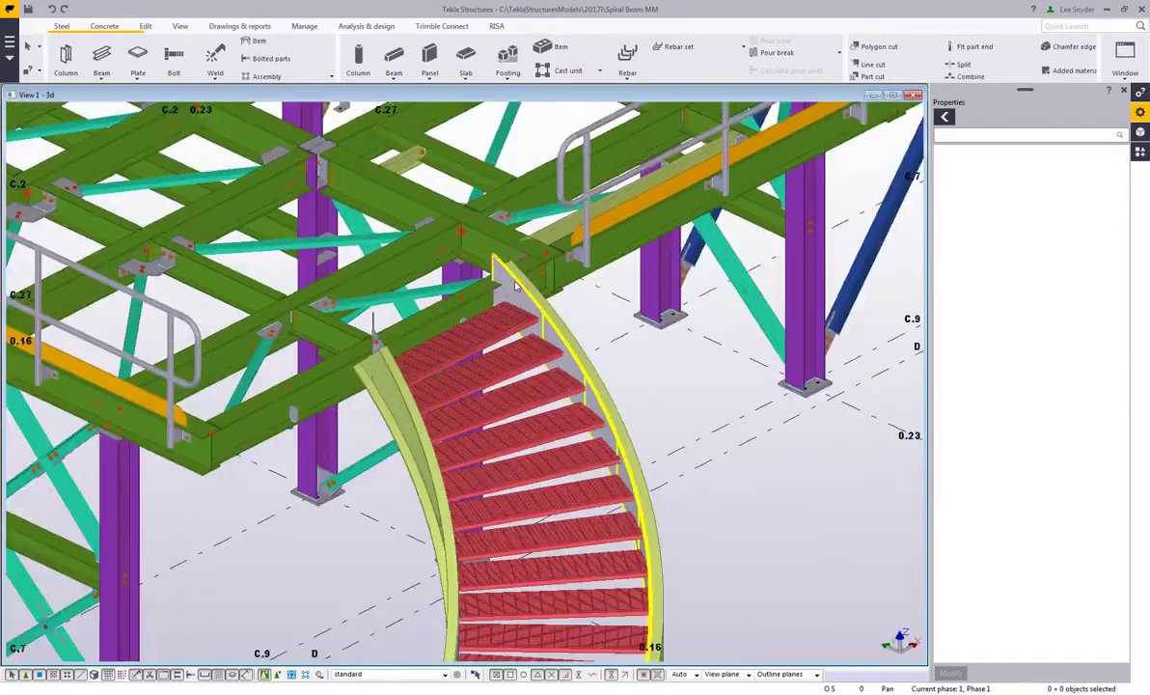
Step: Create a single-part drawing of the outer HSS spiral stringer, performing numbering first, and enlarge the drawing to view the whole sheet
{"action": "middle_click_drag", "start_coordinate": [514, 397], "coordinate": [475, 387], "text": "ctrl"}
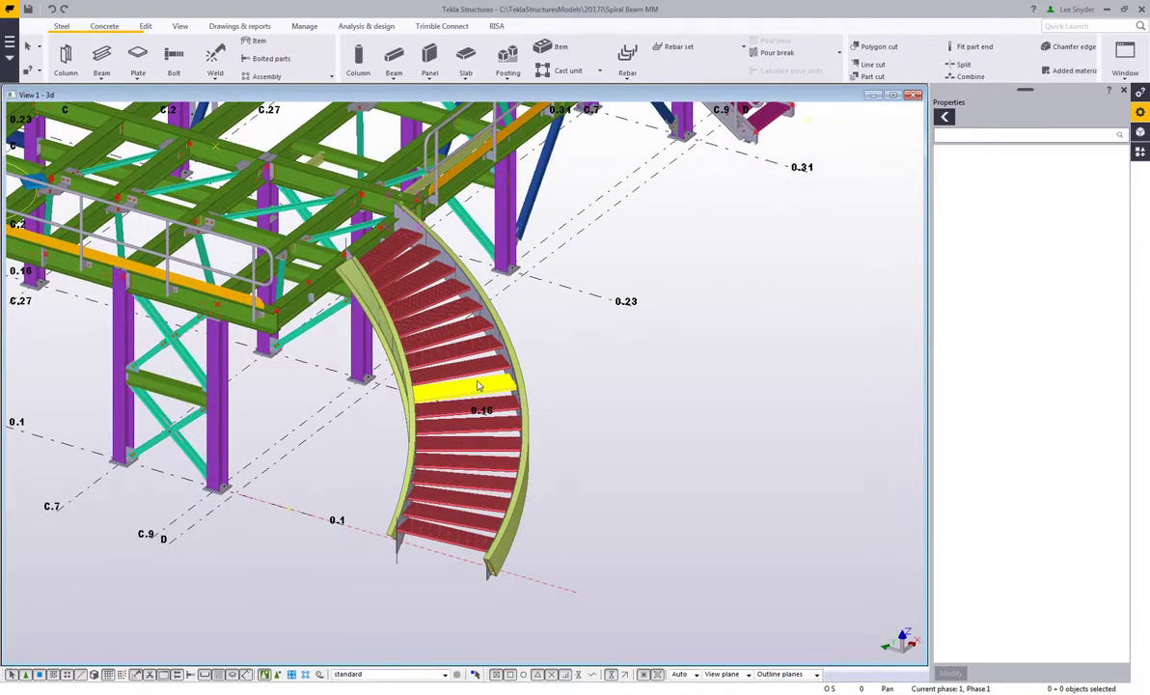
{"action": "right_click", "coordinate": [527, 392]}
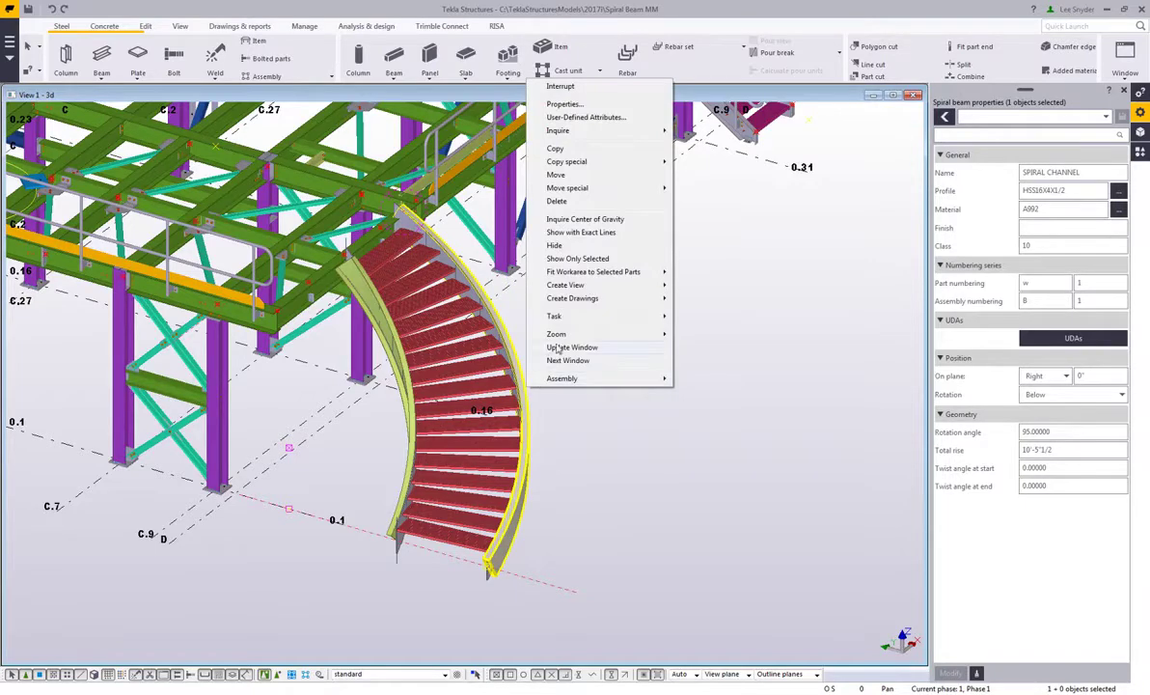
{"action": "mouse_move", "coordinate": [596, 301]}
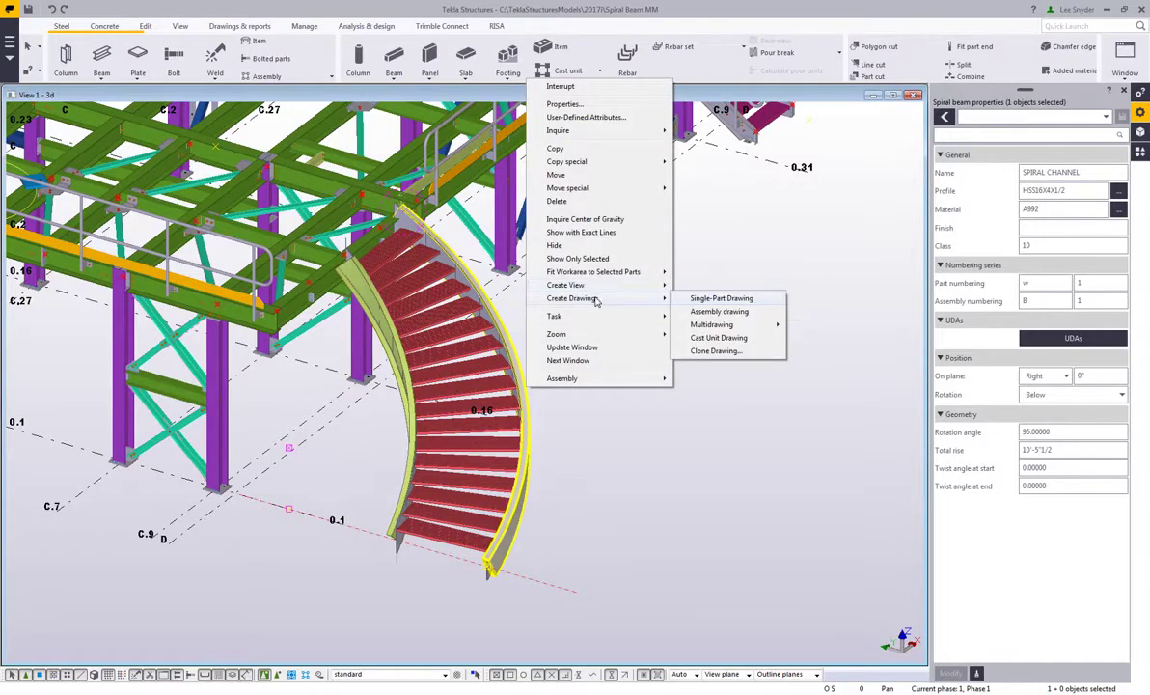
{"action": "left_click", "coordinate": [716, 300]}
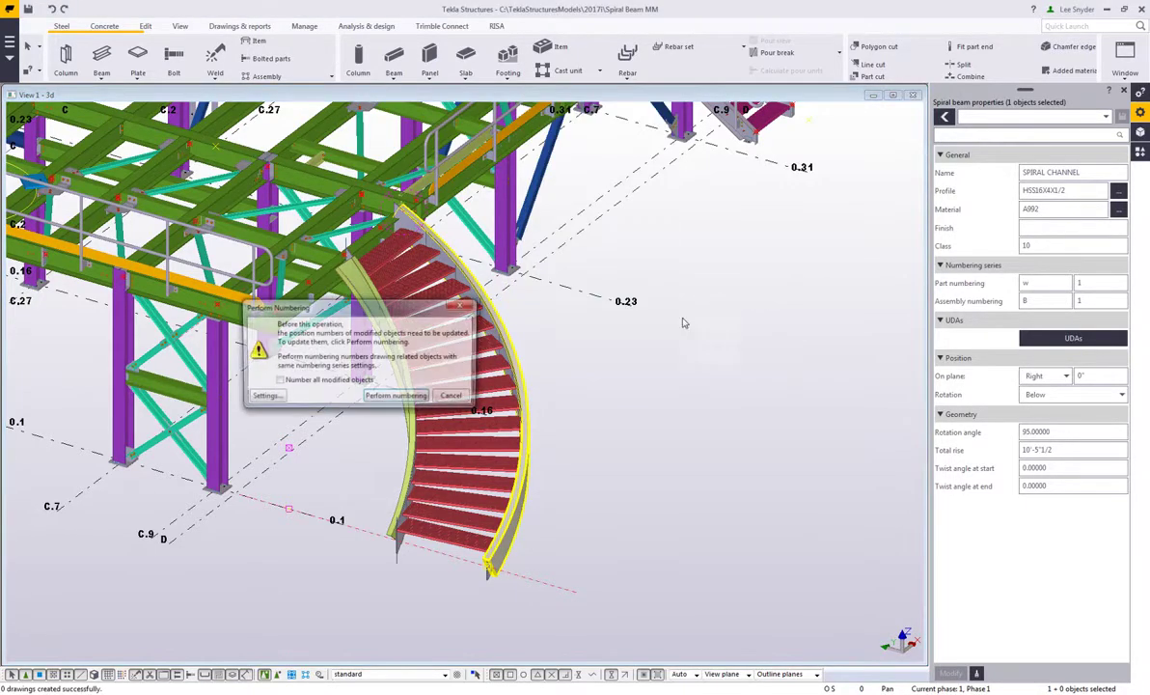
{"action": "left_click", "coordinate": [401, 398]}
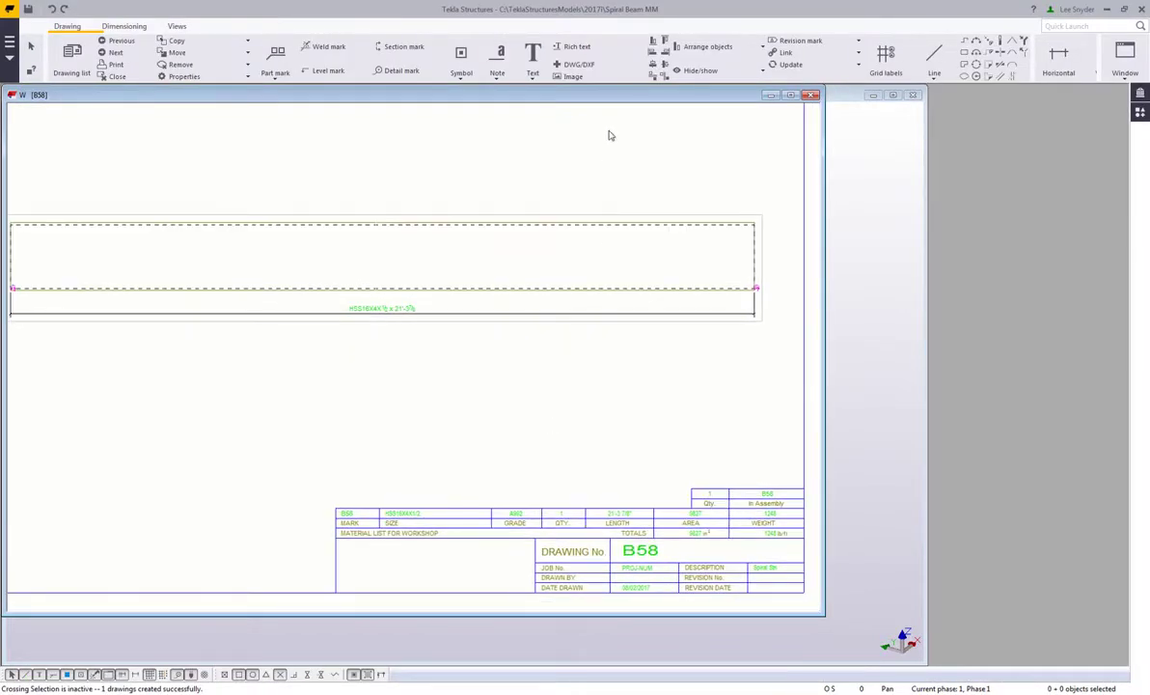
{"action": "double_click", "coordinate": [635, 96]}
{"action": "scroll", "coordinate": [588, 359], "scroll_direction": "up", "scroll_amount": 1}
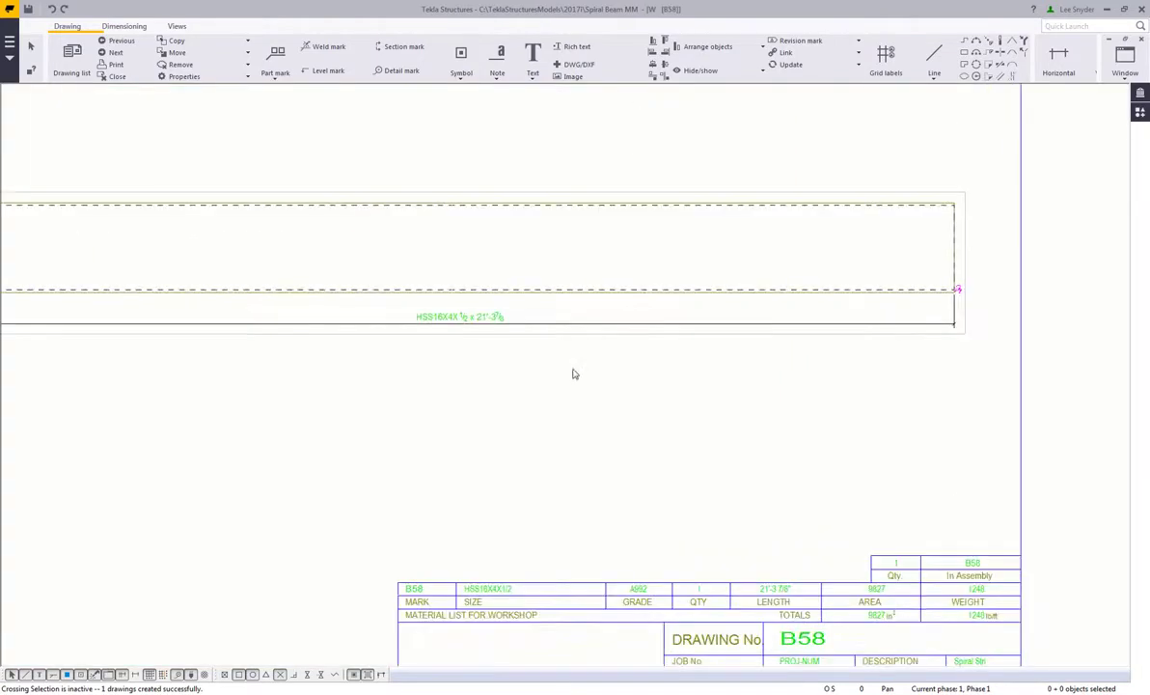
{"action": "scroll", "coordinate": [576, 374], "scroll_direction": "down", "scroll_amount": 2}
Step: Set Unfolded to No in the single-part drawing's view attributes, apply the change, and examine the curved stringer view
{"action": "double_click", "coordinate": [772, 405]}
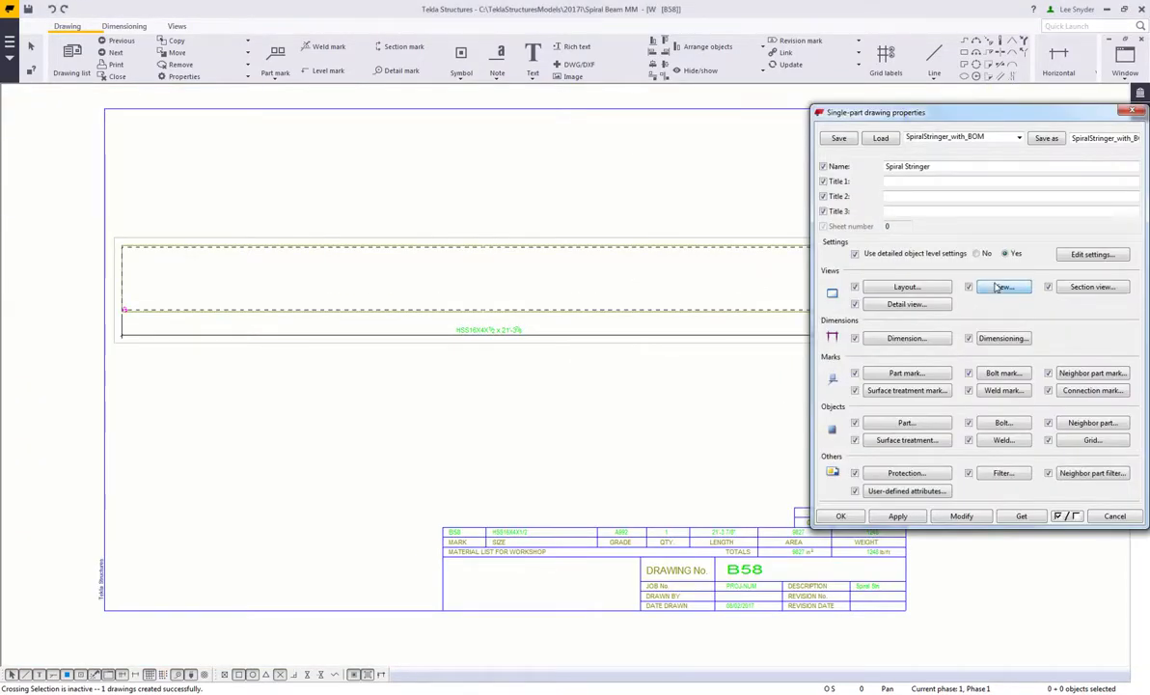
{"action": "left_click", "coordinate": [1001, 286]}
{"action": "left_click", "coordinate": [792, 169]}
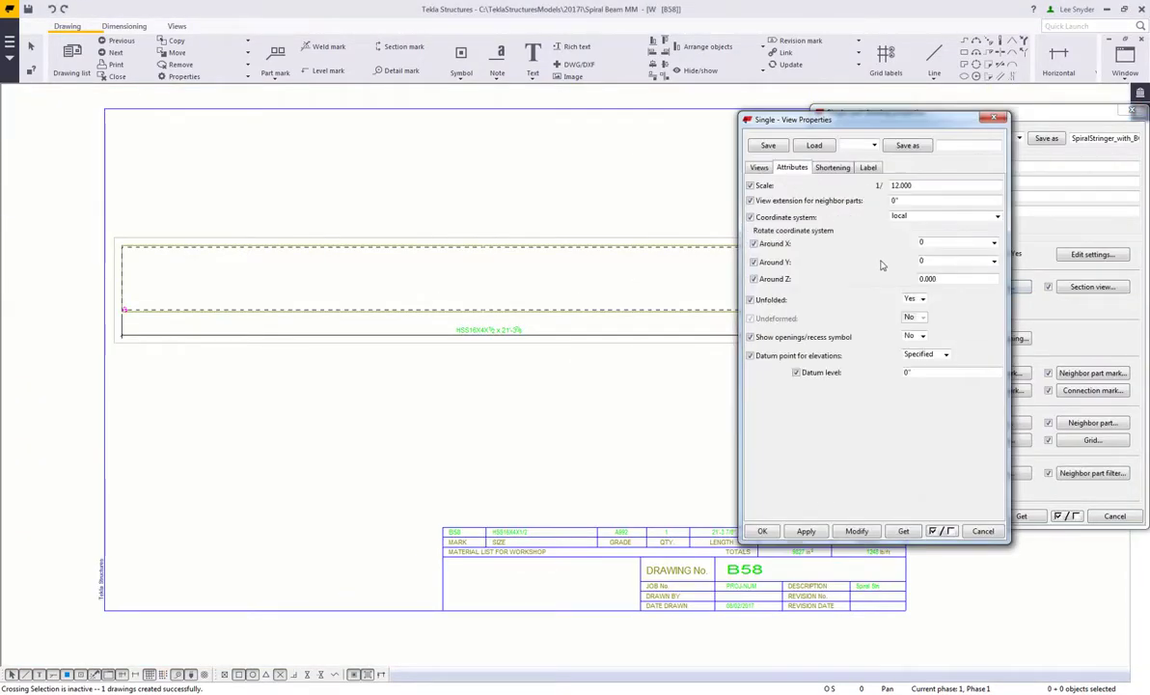
{"action": "left_click", "coordinate": [923, 300]}
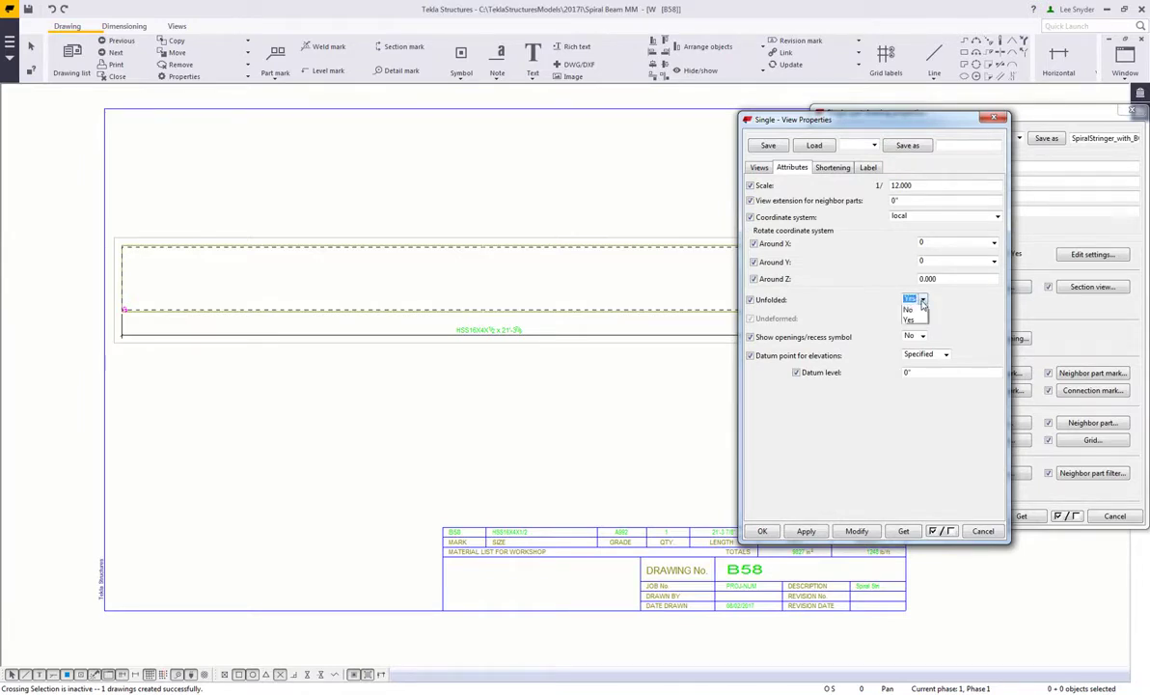
{"action": "left_click", "coordinate": [911, 317]}
{"action": "left_click", "coordinate": [857, 532]}
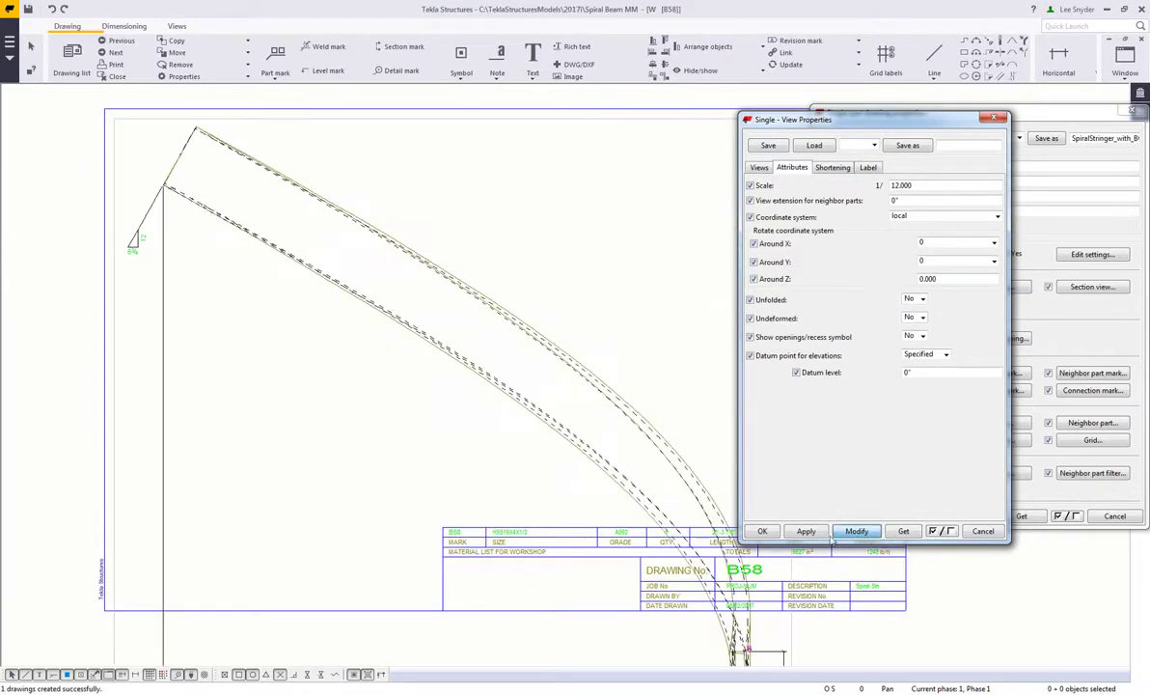
{"action": "scroll", "coordinate": [485, 413], "scroll_direction": "down", "scroll_amount": 2}
{"action": "scroll", "coordinate": [485, 413], "scroll_direction": "down", "scroll_amount": 1}
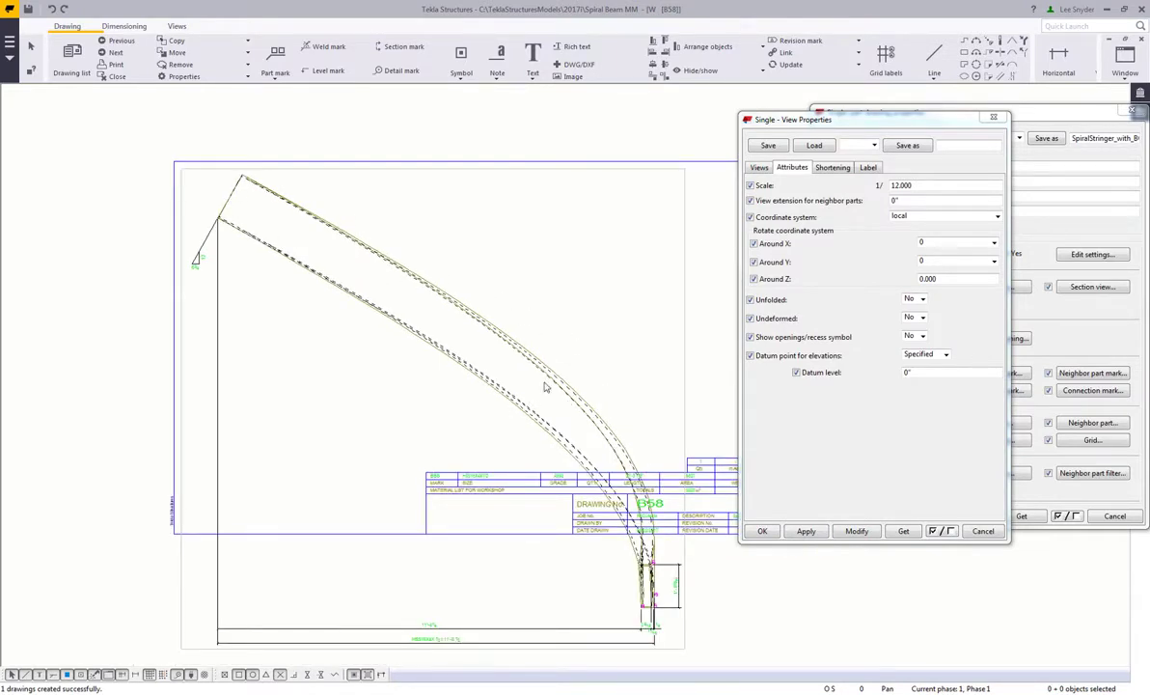
Step: Set the drawing view's Unfolded attribute to Yes, apply it, and close the view and drawing properties
{"action": "left_click", "coordinate": [923, 299]}
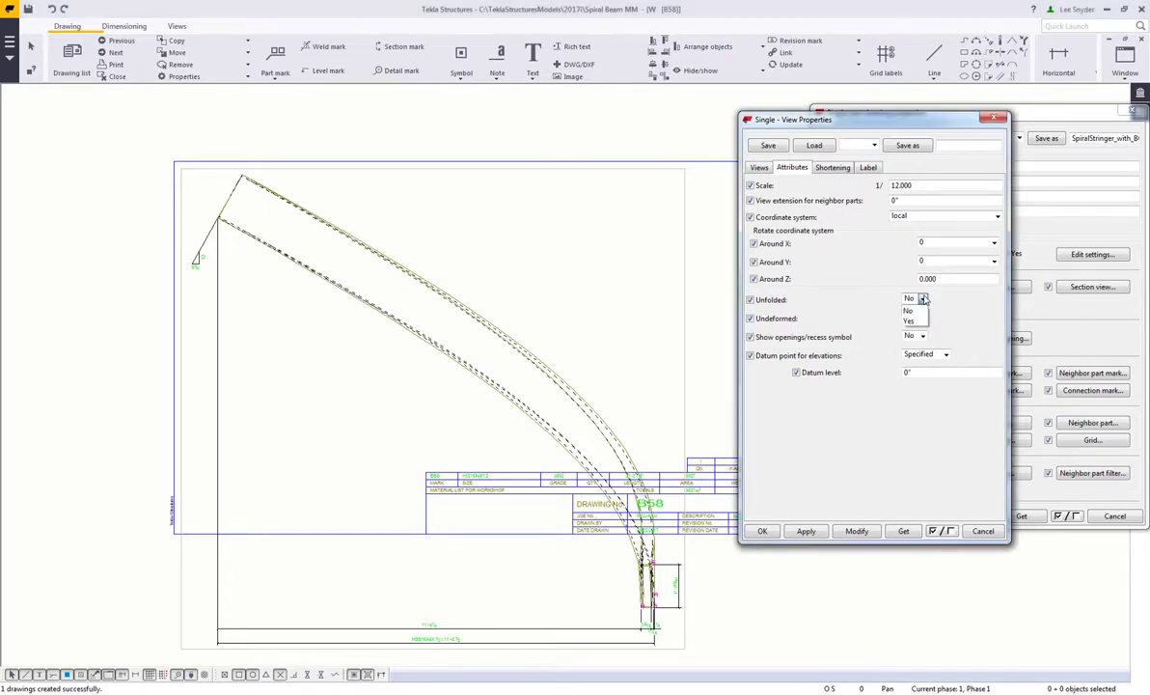
{"action": "left_click", "coordinate": [912, 322]}
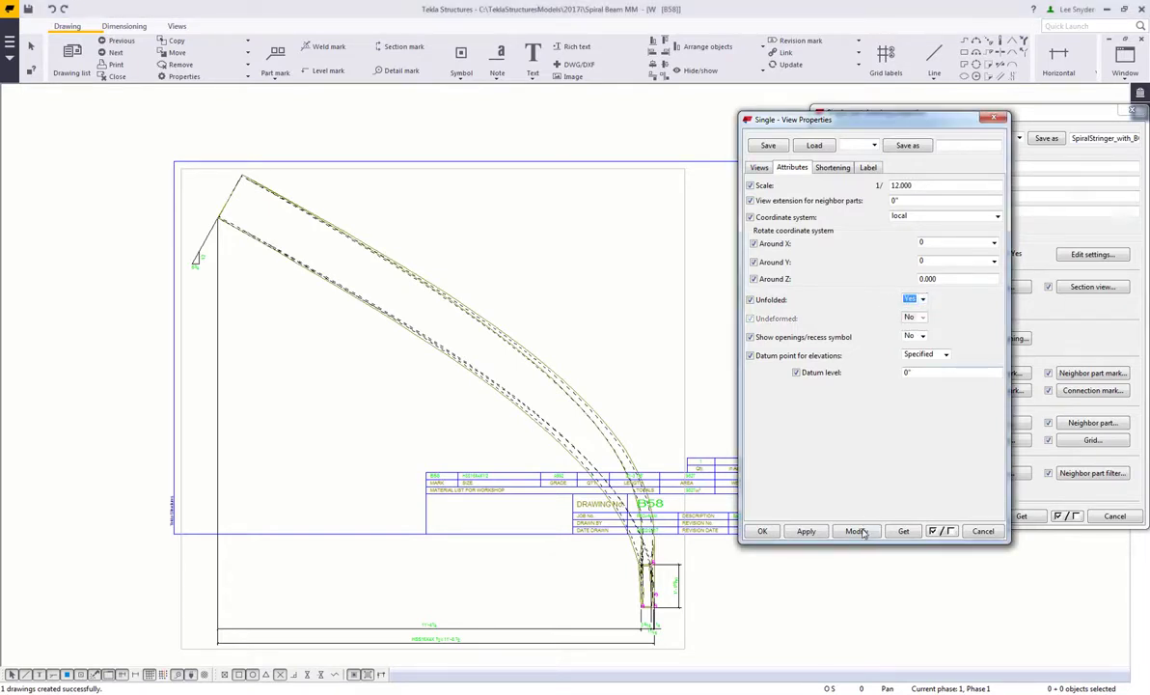
{"action": "left_click", "coordinate": [857, 532]}
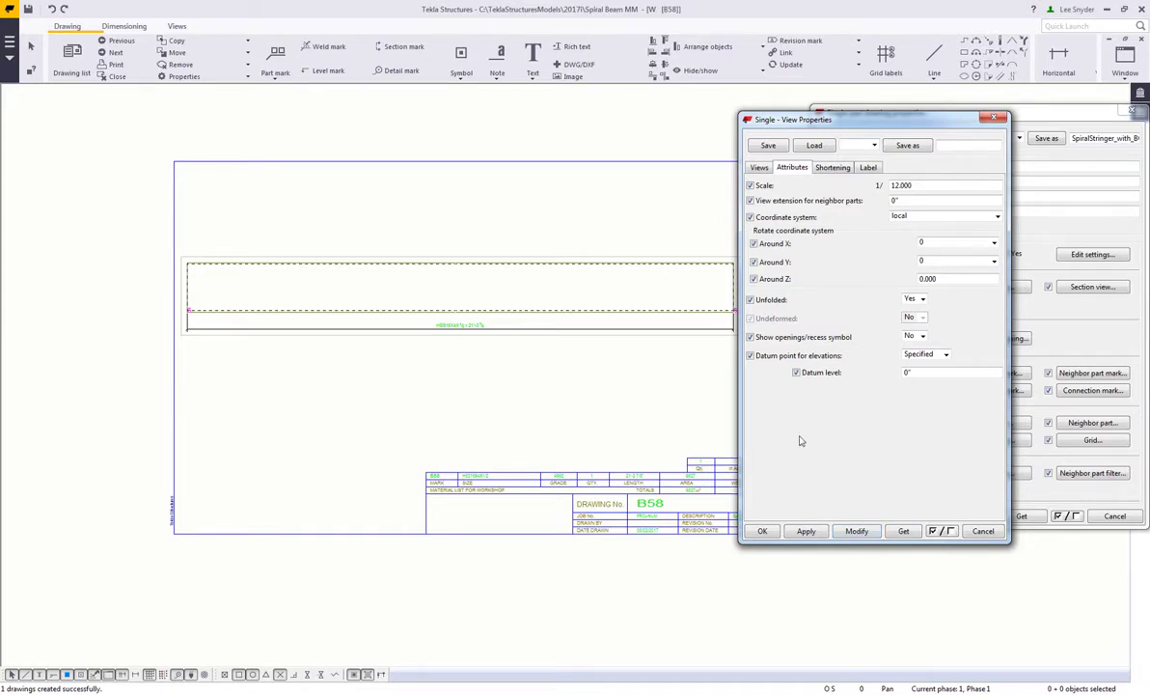
{"action": "left_click", "coordinate": [983, 531]}
{"action": "left_click", "coordinate": [1117, 519]}
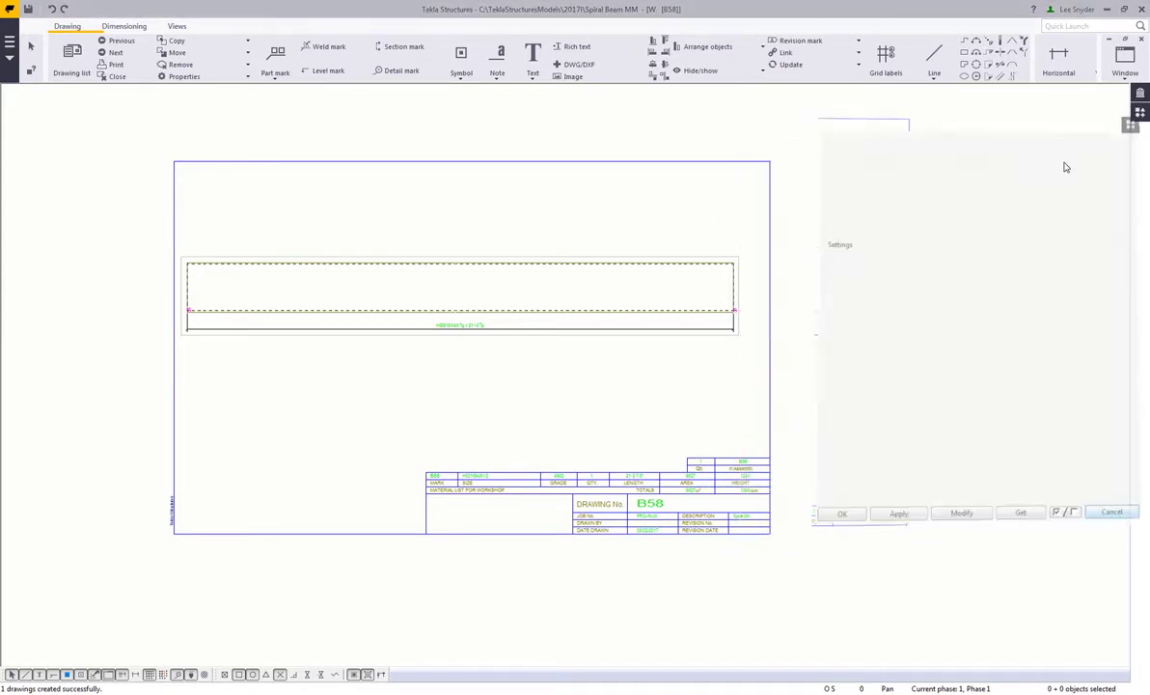
Step: Close the stringer's single-part drawing to return to the 3D model and show the steel Spiral beam command
{"action": "left_click", "coordinate": [1142, 41]}
{"action": "left_click", "coordinate": [300, 373]}
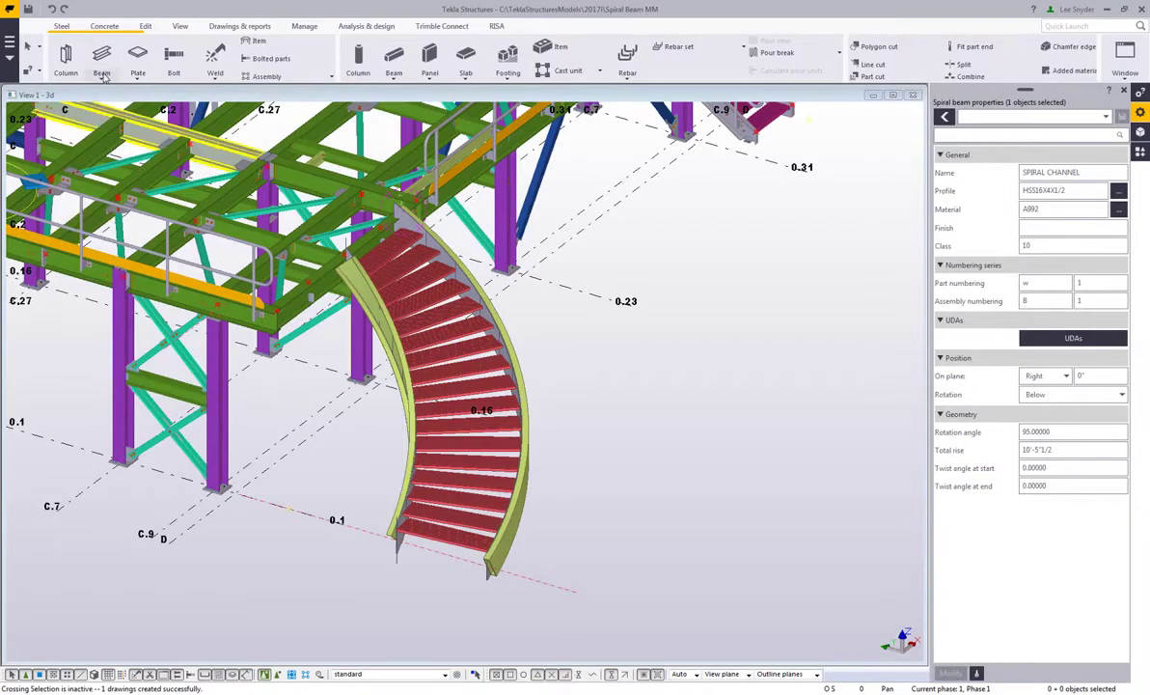
{"action": "left_click", "coordinate": [102, 68]}
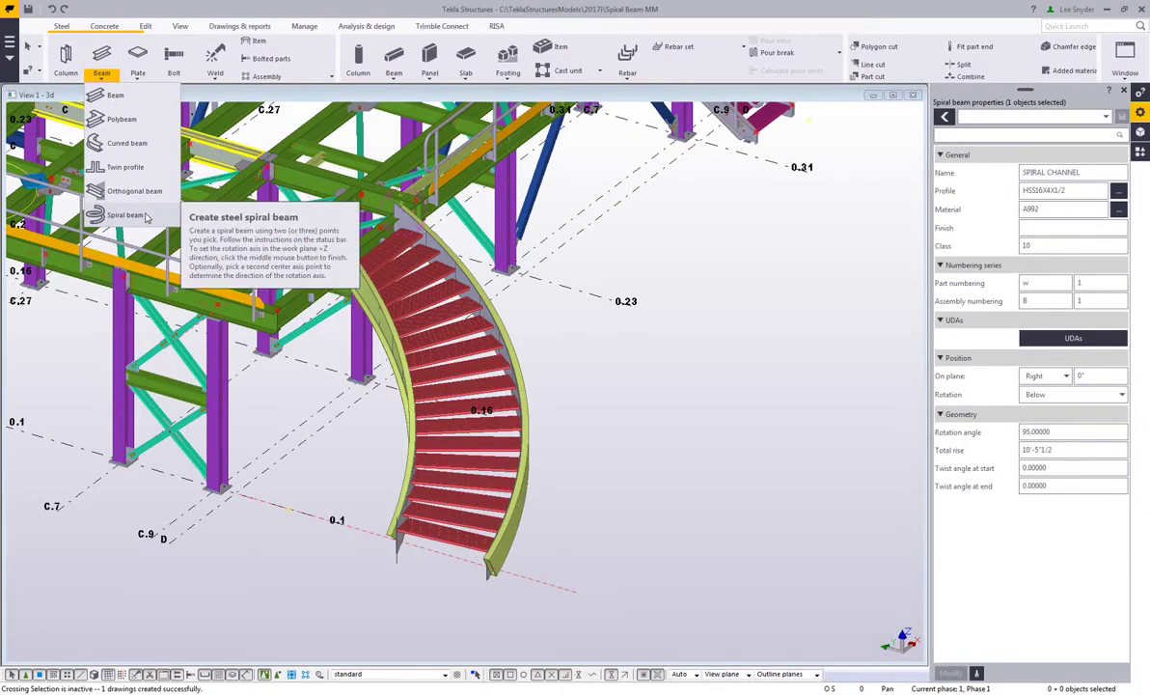